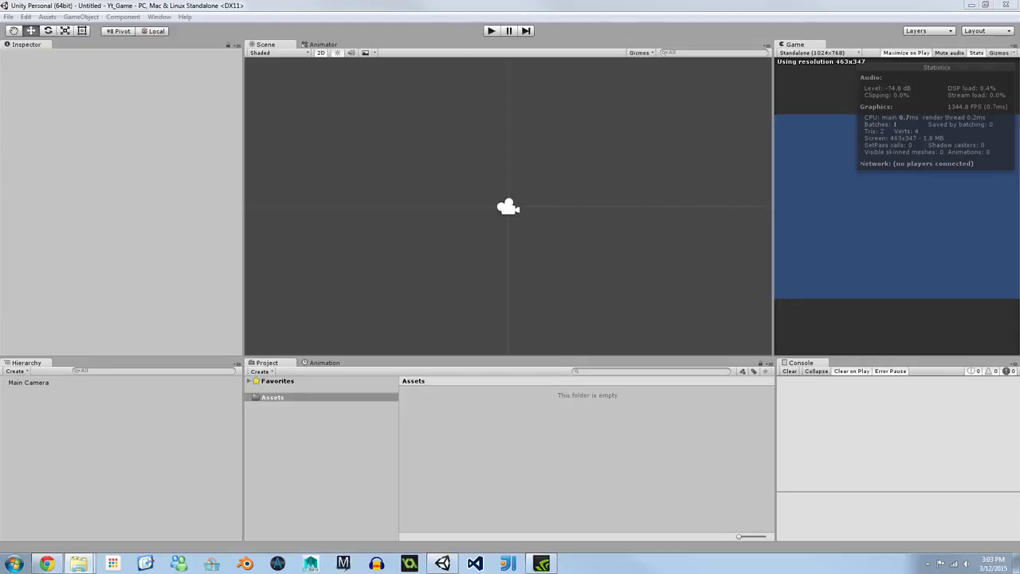
# - Drag tiles.png from grotto_escape_pack's graphics folder into Unity's Assets panel
pyautogui.moveTo(1019, 133); pyautogui.dragTo(494, 129)
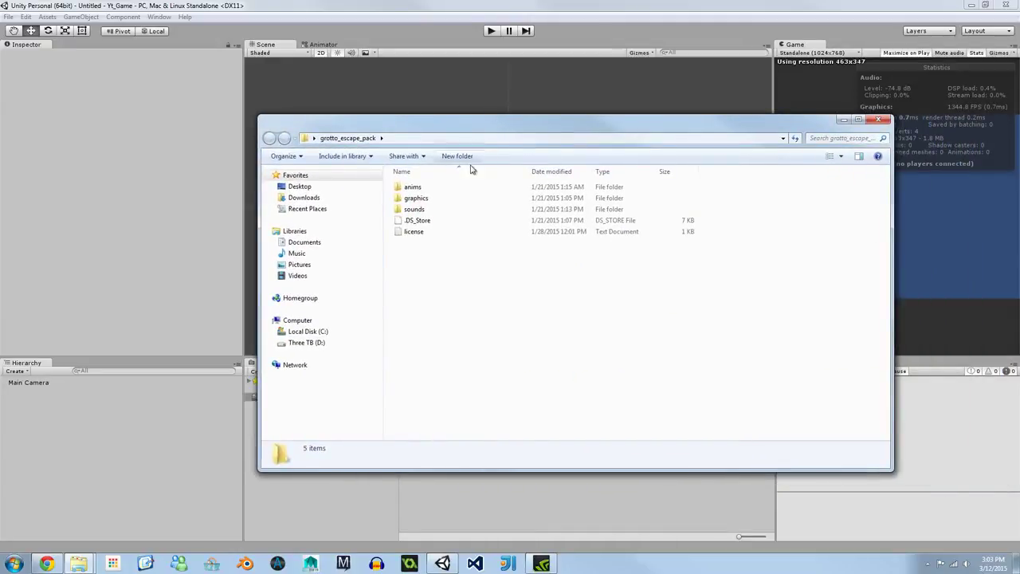
pyautogui.doubleClick(440, 204)
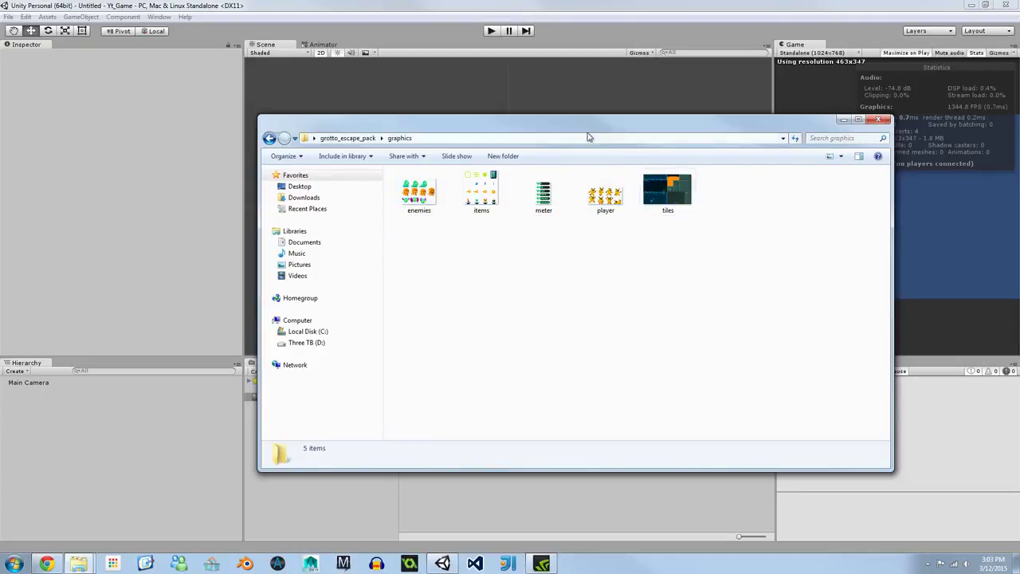
pyautogui.moveTo(587, 137); pyautogui.dragTo(555, 64)
pyautogui.click(634, 119)
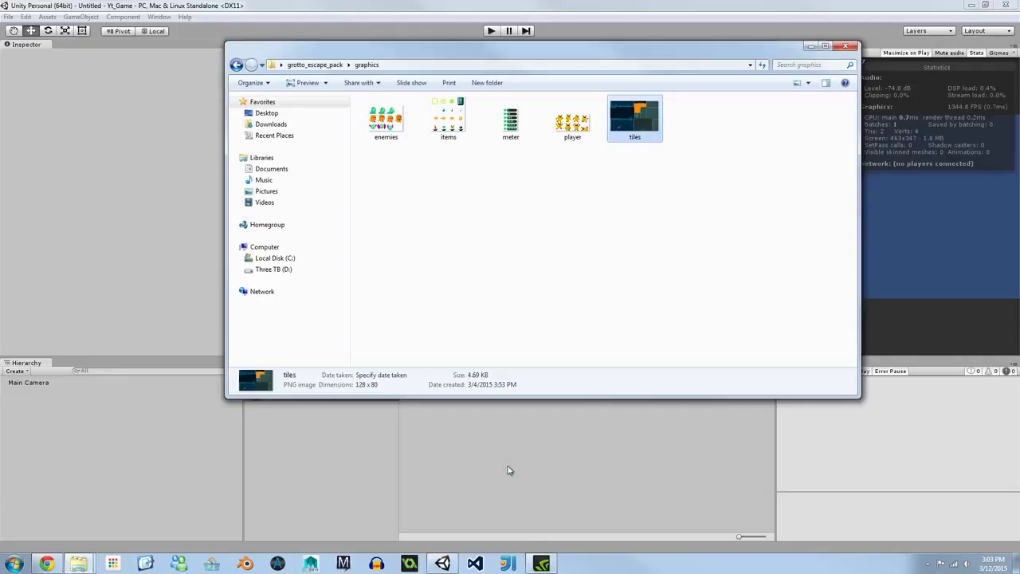
pyautogui.moveTo(526, 58); pyautogui.dragTo(1019, 88)
# - Apply tiles import settings: Multiple sprites, 16 pixels per unit, no mip maps, Point filter, Truecolor
pyautogui.click(420, 390)
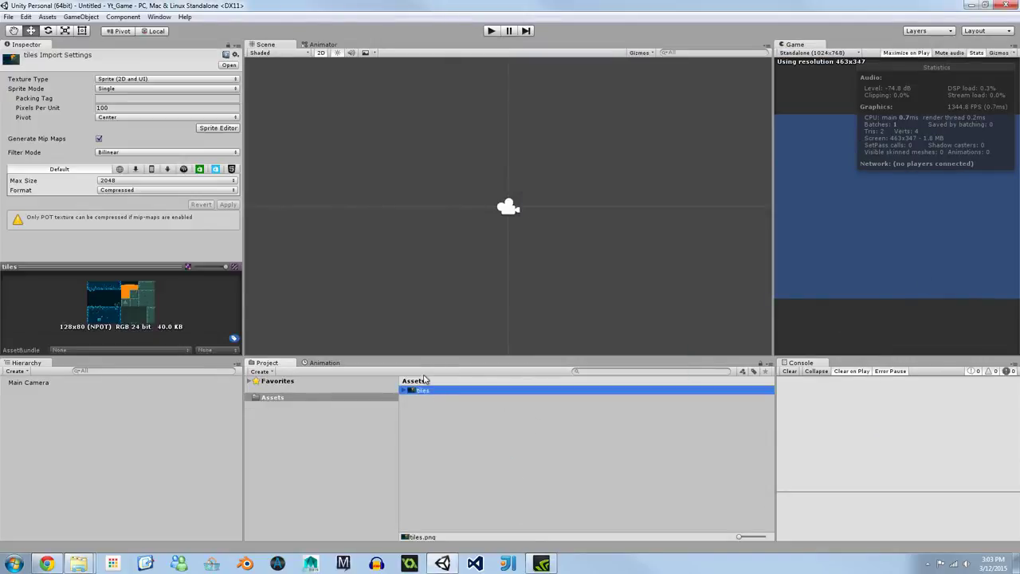
pyautogui.click(110, 90)
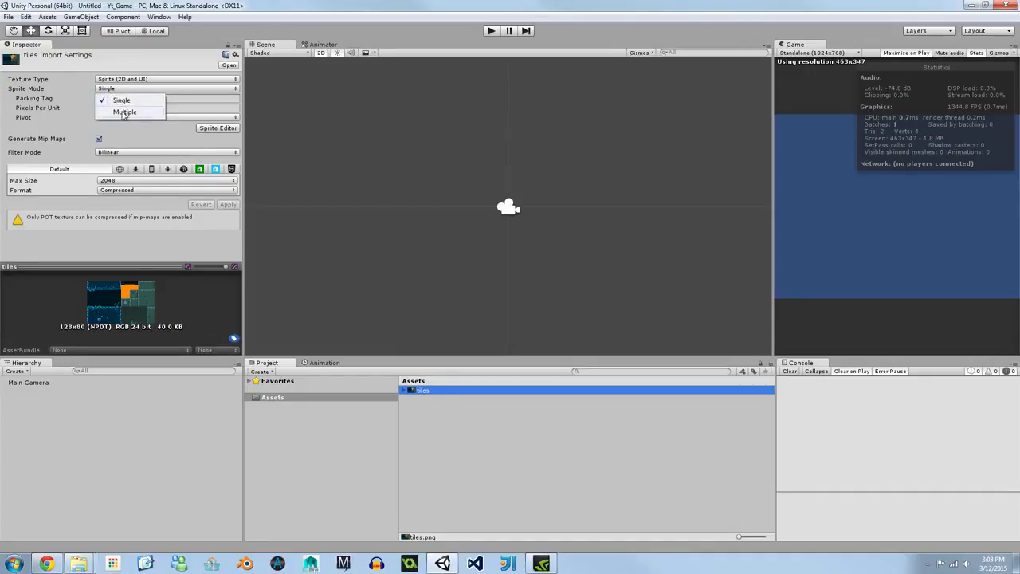
pyautogui.click(124, 113)
pyautogui.click(124, 109)
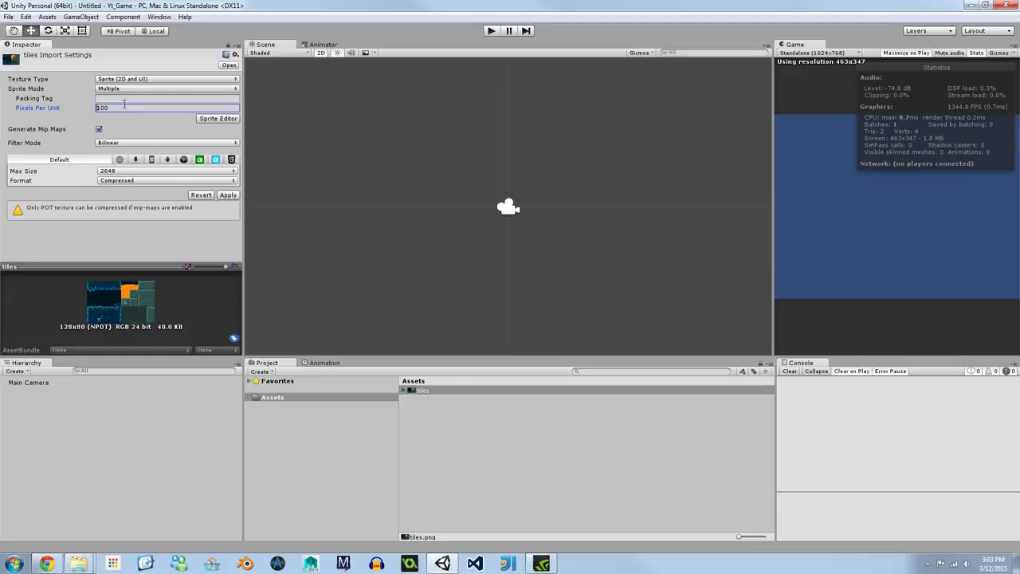
pyautogui.write('16')
pyautogui.click(98, 128)
pyautogui.click(111, 142)
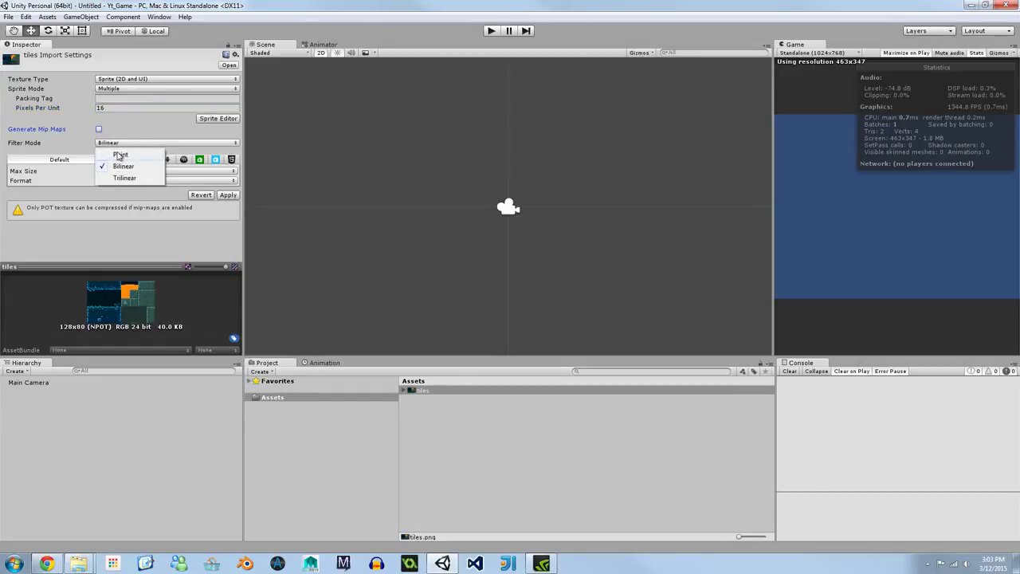
pyautogui.click(119, 154)
pyautogui.click(130, 180)
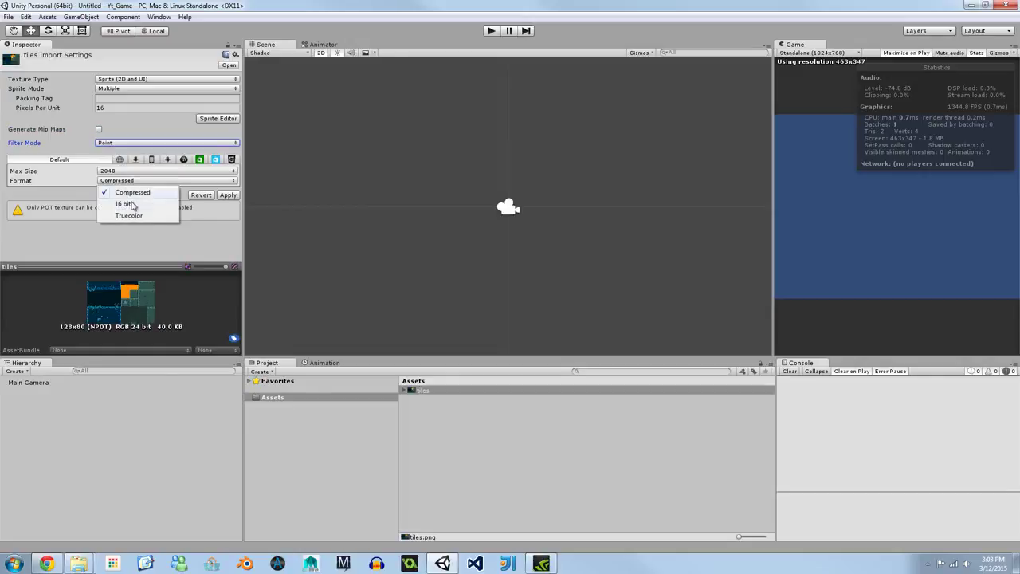
pyautogui.click(130, 216)
pyautogui.click(228, 195)
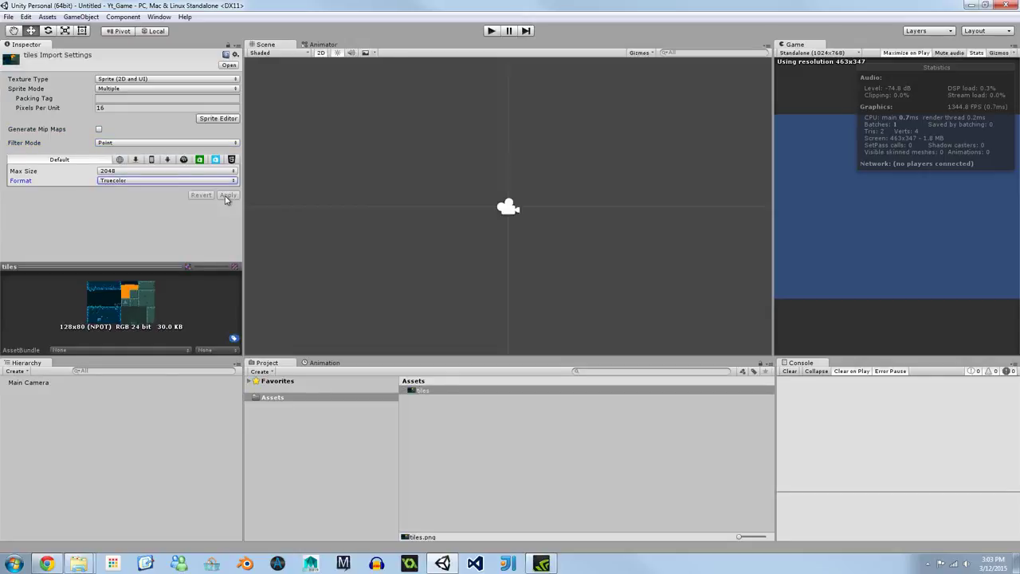
# - In the Sprite Editor, grid-slice the tiles sheet at 16x16 with Top Left pivots and apply
pyautogui.click(210, 121)
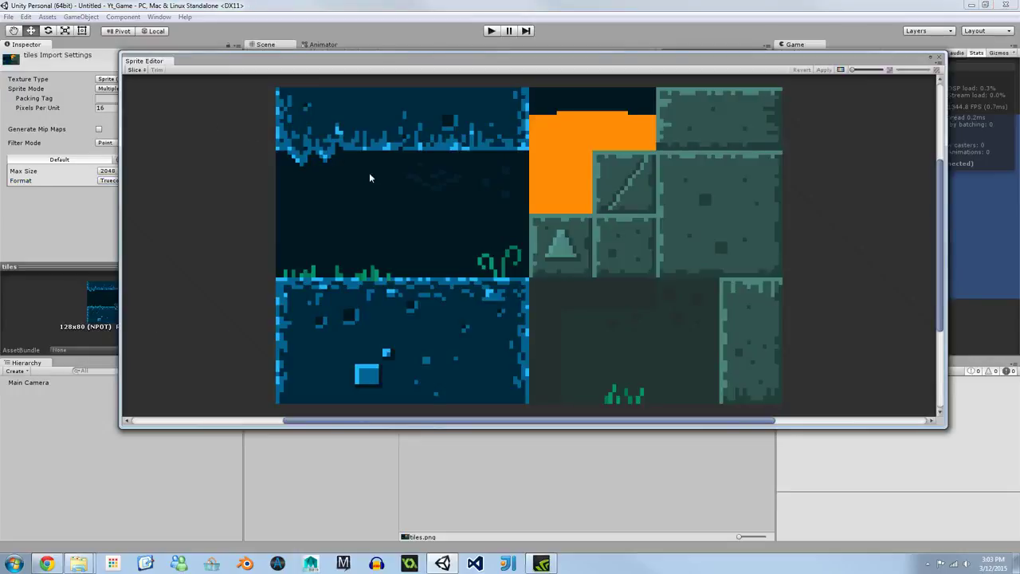
pyautogui.click(134, 69)
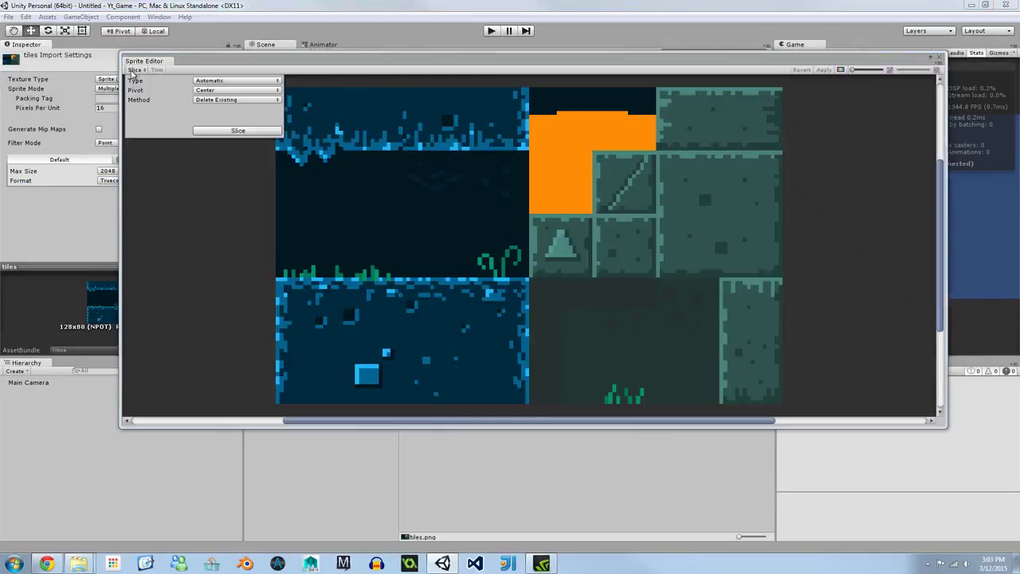
pyautogui.click(208, 83)
pyautogui.click(215, 102)
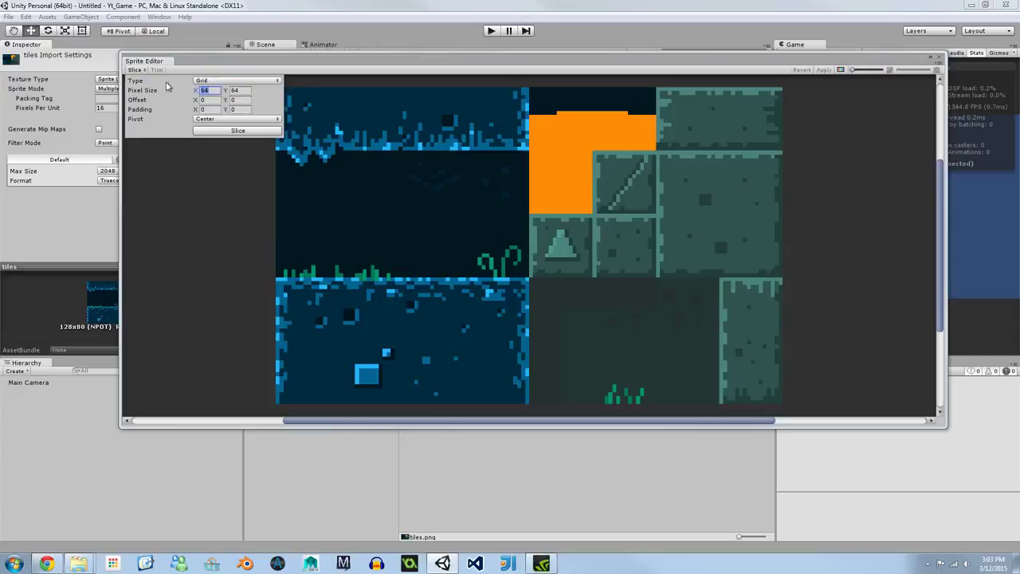
pyautogui.click(234, 90)
pyautogui.write('16')
pyautogui.click(249, 120)
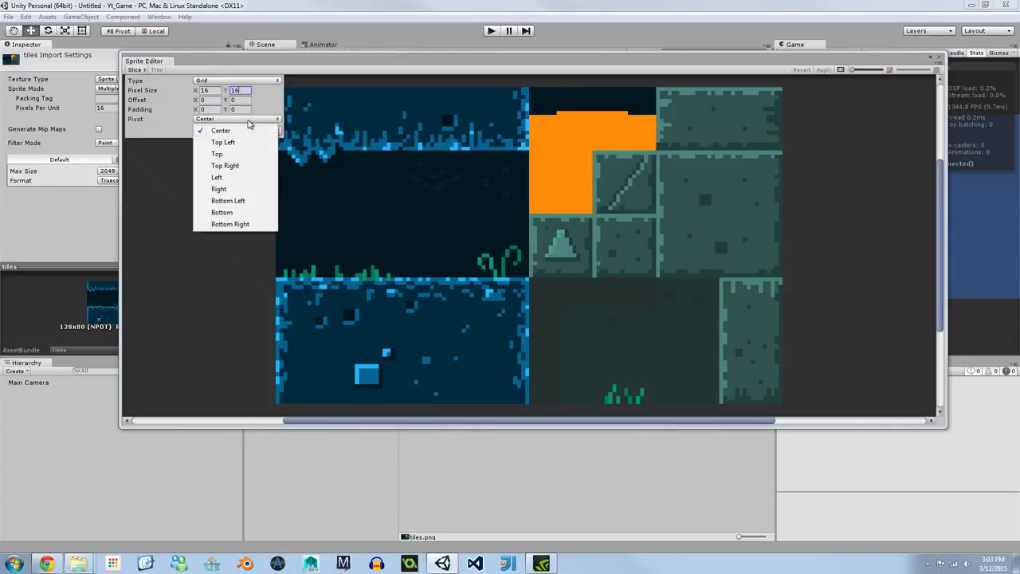
pyautogui.click(240, 142)
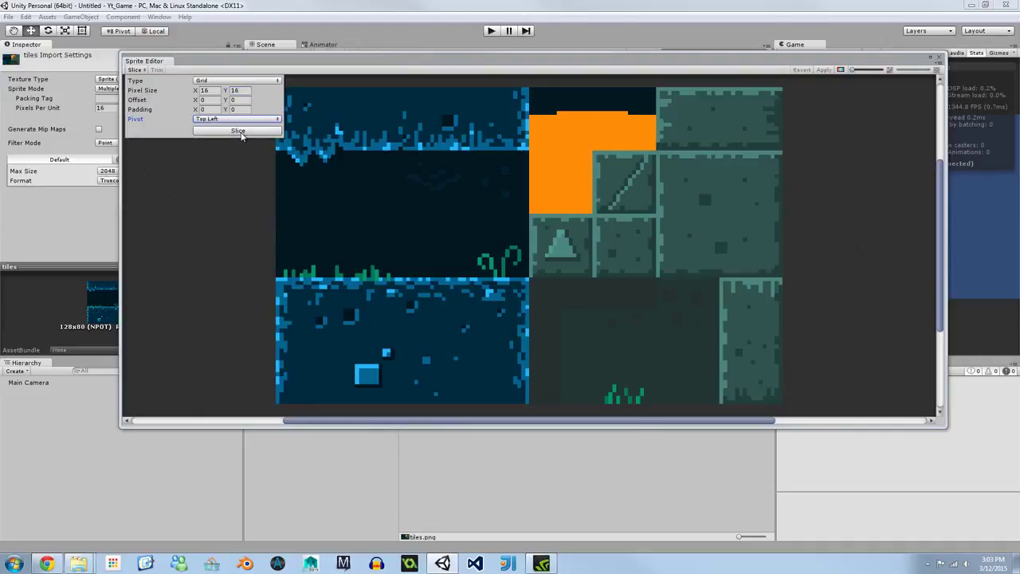
pyautogui.click(238, 131)
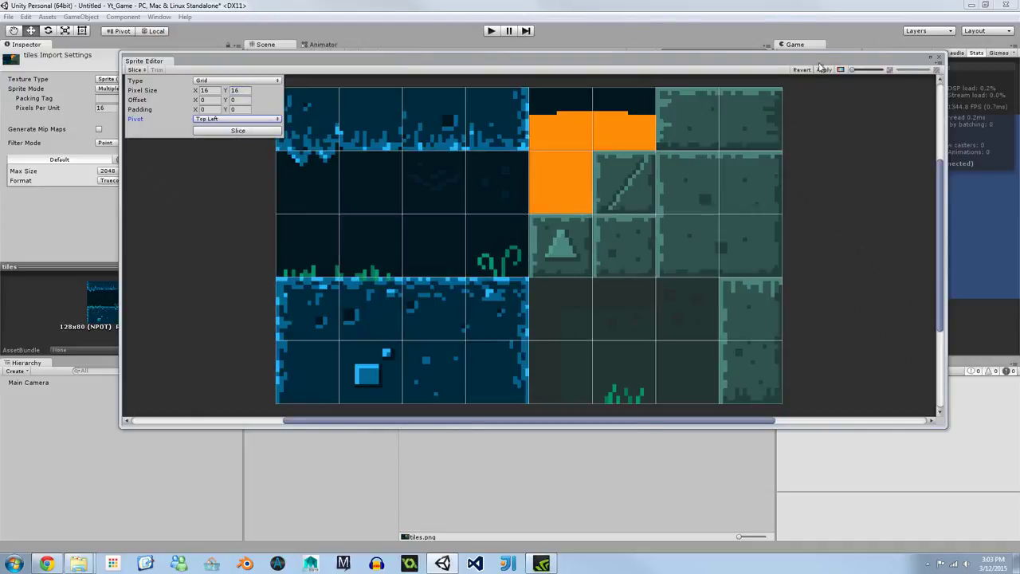
pyautogui.click(821, 69)
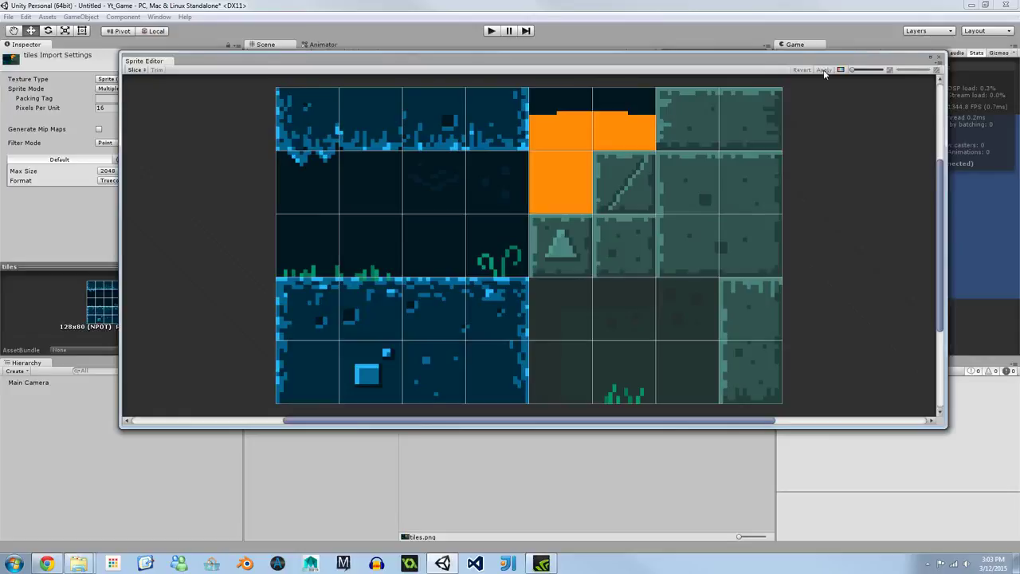
pyautogui.click(940, 58)
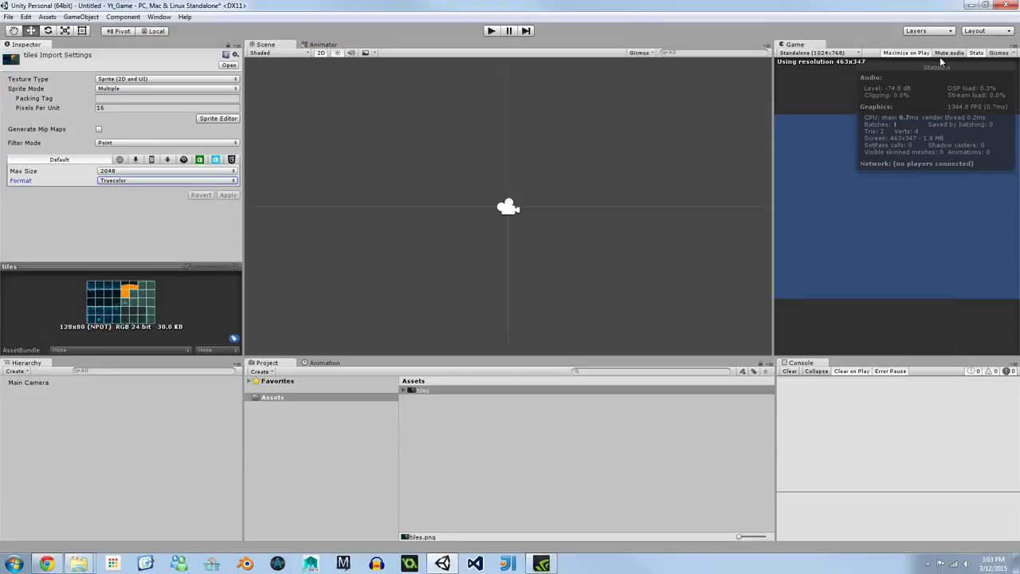
# - Expand the tiles sheet's sprites and check the Main Camera's settings
pyautogui.click(403, 389)
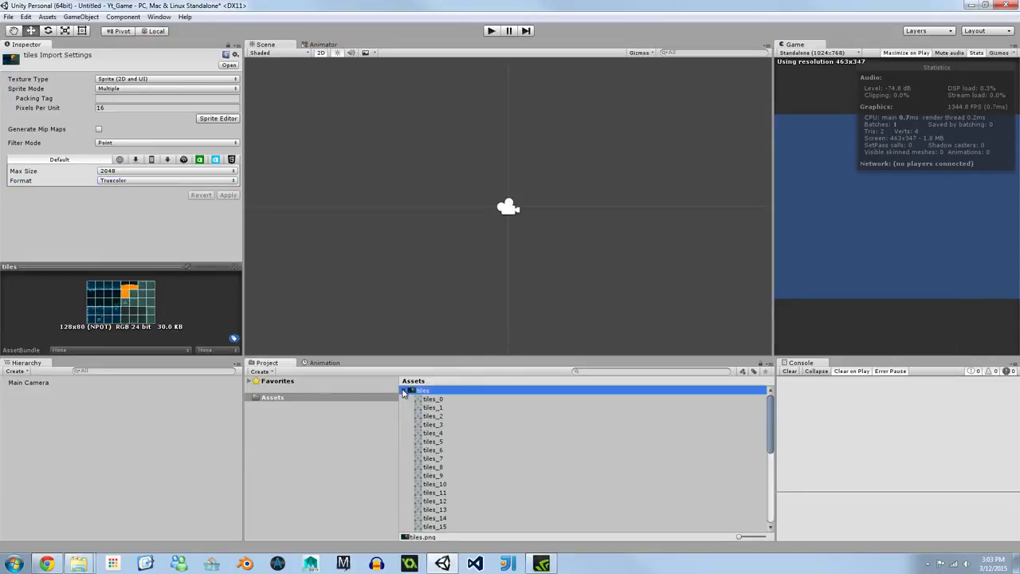
pyautogui.click(35, 382)
pyautogui.scroll(6, 490, 220)
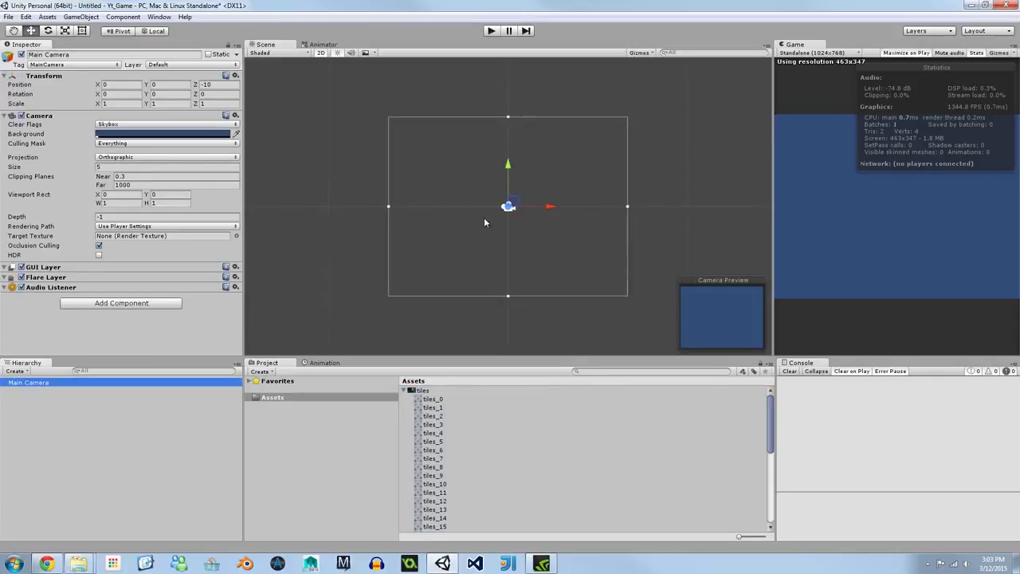
pyautogui.scroll(-3, 468, 219)
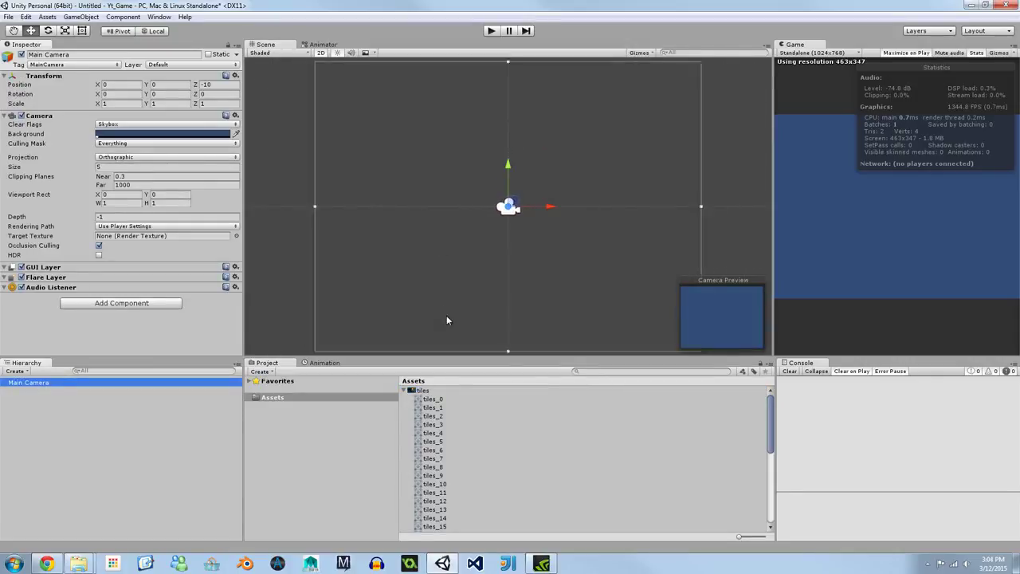
# - Drag tiles_0 into the scene and nudge it to about -5.98, -0.09
pyautogui.moveTo(431, 398); pyautogui.dragTo(398, 220)
pyautogui.scroll(2, 404, 223)
pyautogui.scroll(5, 397, 220)
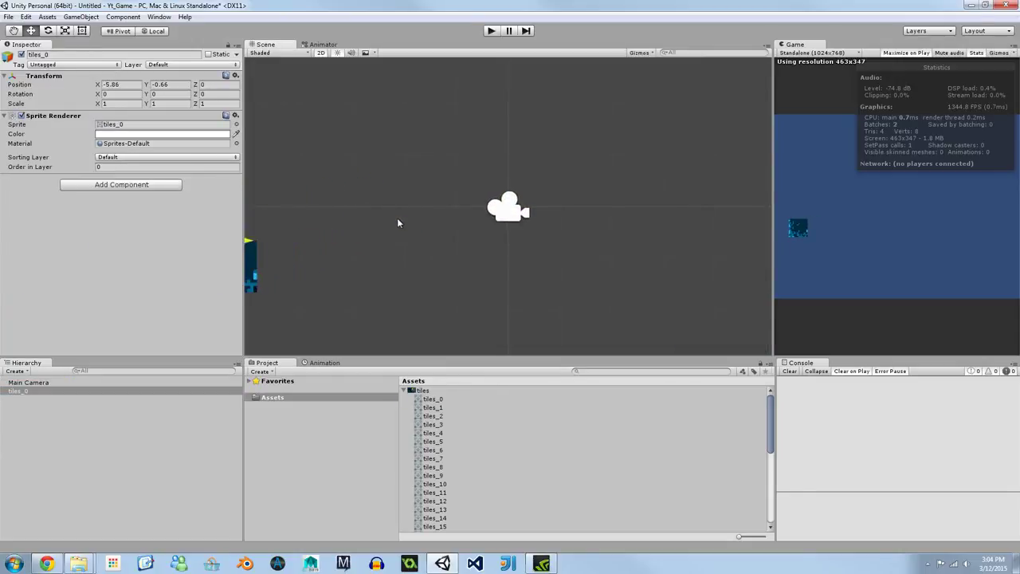
pyautogui.moveTo(405, 229); pyautogui.dragTo(496, 205, button='middle')
pyautogui.scroll(-2, 478, 205)
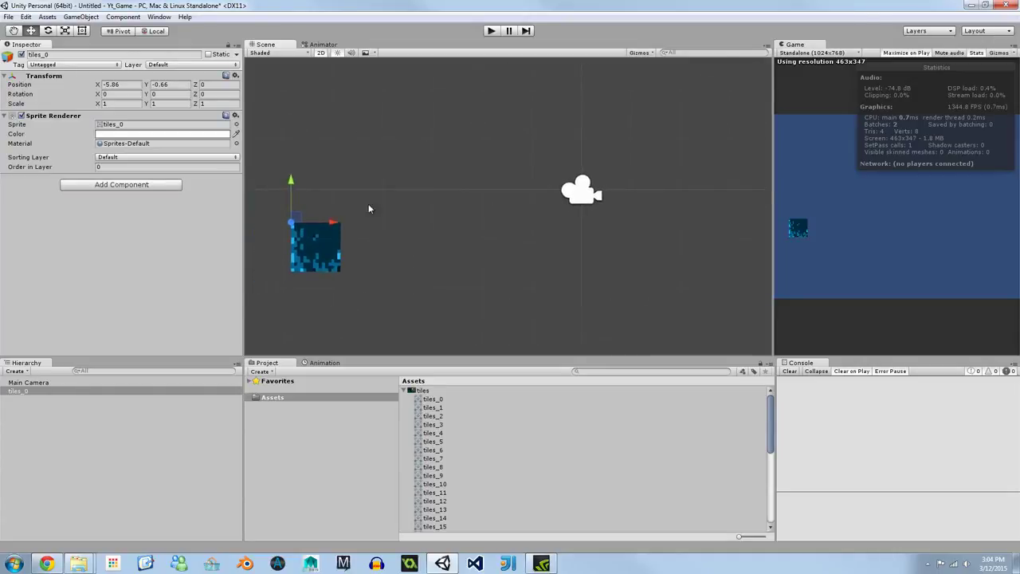
pyautogui.moveTo(293, 178); pyautogui.dragTo(293, 152)
pyautogui.moveTo(337, 200)
pyautogui.mouseDown()
pyautogui.moveTo(322, 191)
pyautogui.moveTo(329, 195)
pyautogui.mouseUp()
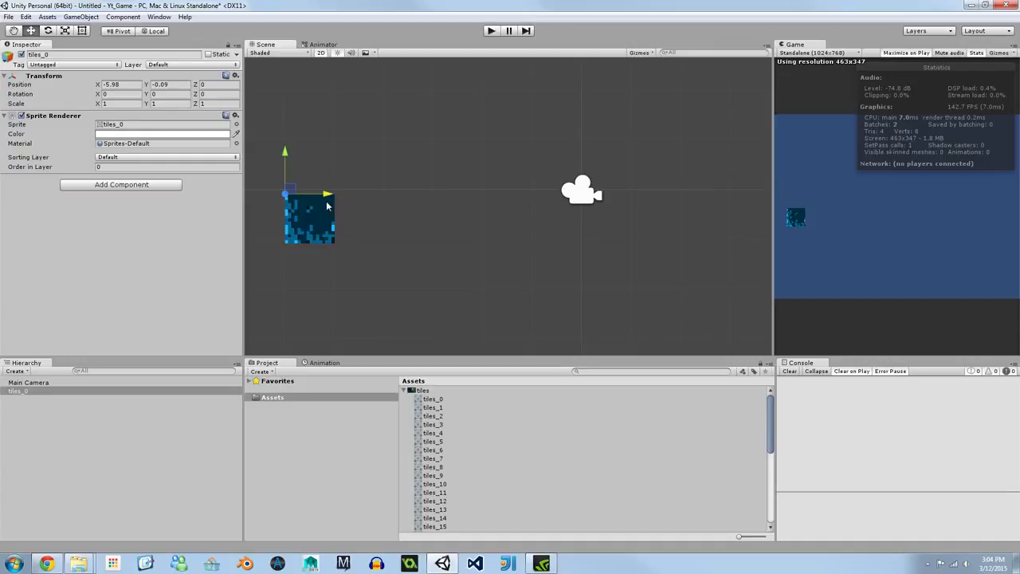
# - Use the Rect tool to nudge tiles_0 to about -5.95, 0.03
pyautogui.click(82, 32)
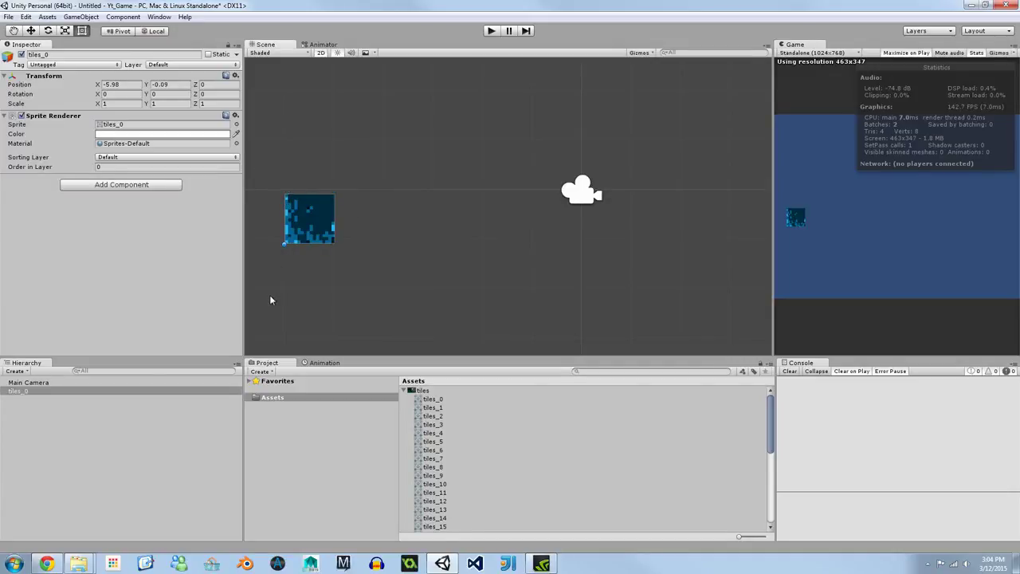
pyautogui.press('r')
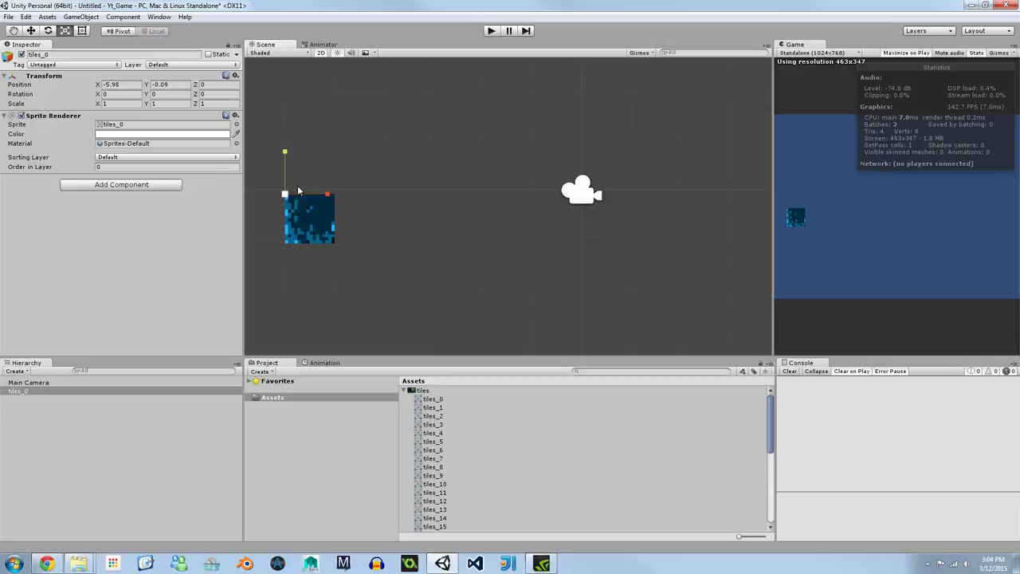
pyautogui.press('t')
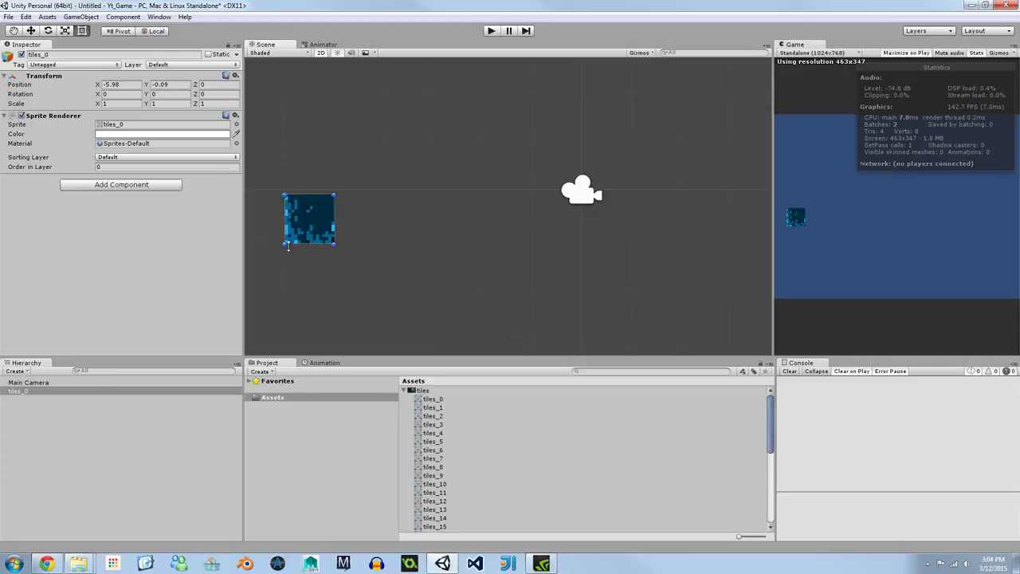
pyautogui.moveTo(289, 246); pyautogui.dragTo(292, 245)
pyautogui.moveTo(313, 214); pyautogui.dragTo(315, 208)
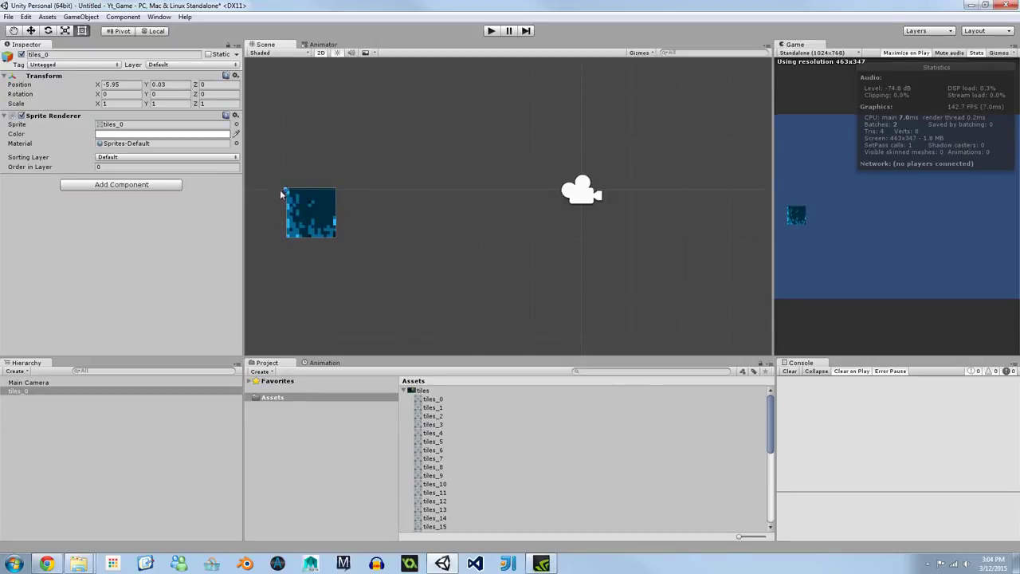
# - Reselect tiles_0, then view the 16x16 tiles_1 slice in the Inspector
pyautogui.click(305, 165)
pyautogui.click(321, 203)
pyautogui.scroll(1, 451, 219)
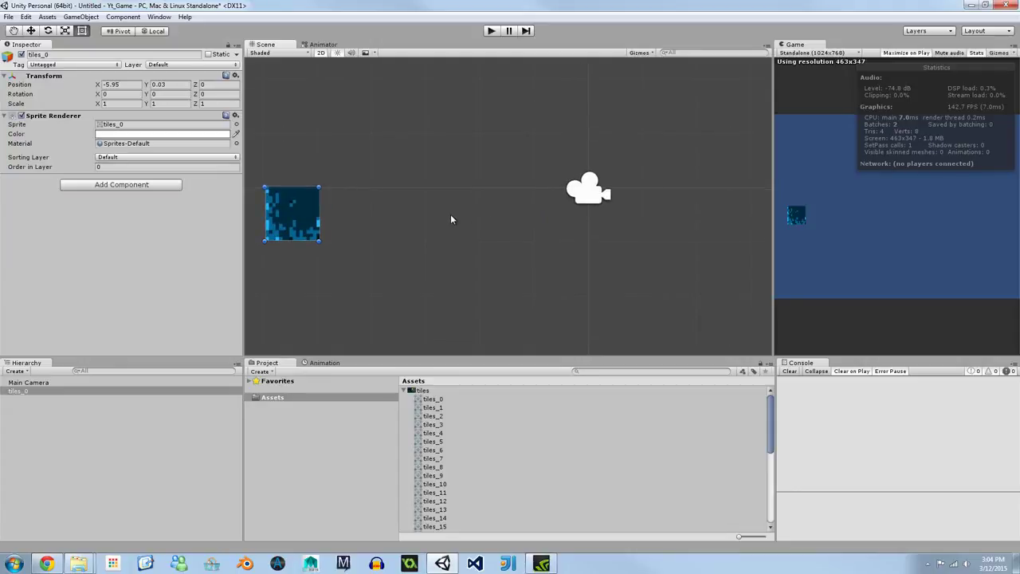
pyautogui.click(443, 407)
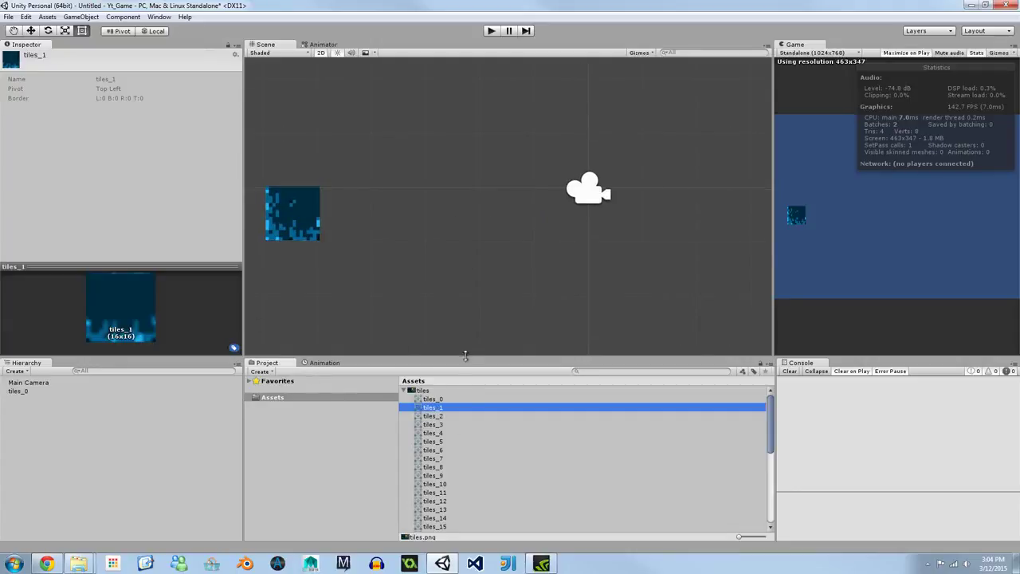
# - In the Sprite Editor, check the tiles_24 to tiles_27 slices of the lower blue block
pyautogui.click(444, 390)
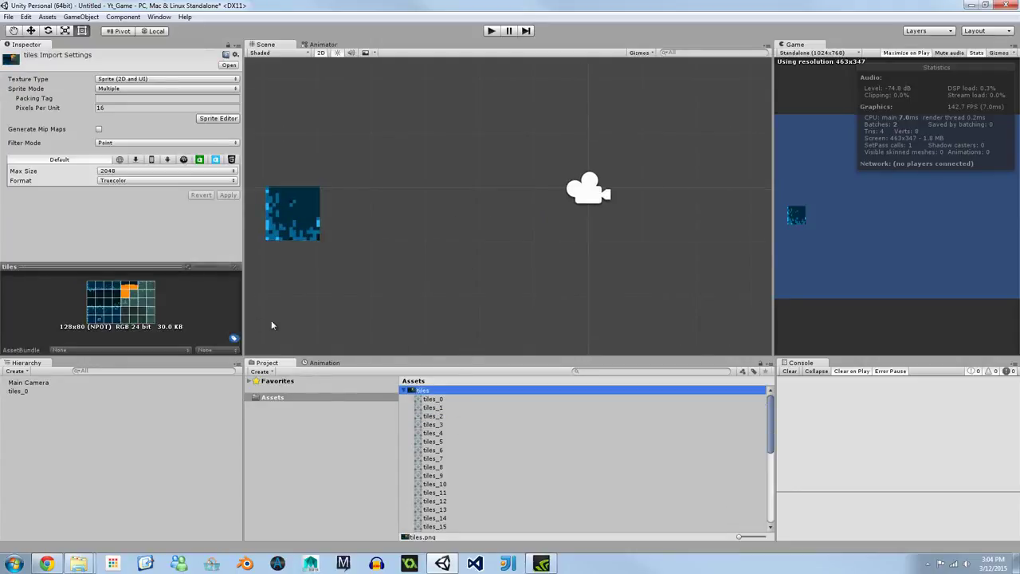
pyautogui.click(216, 118)
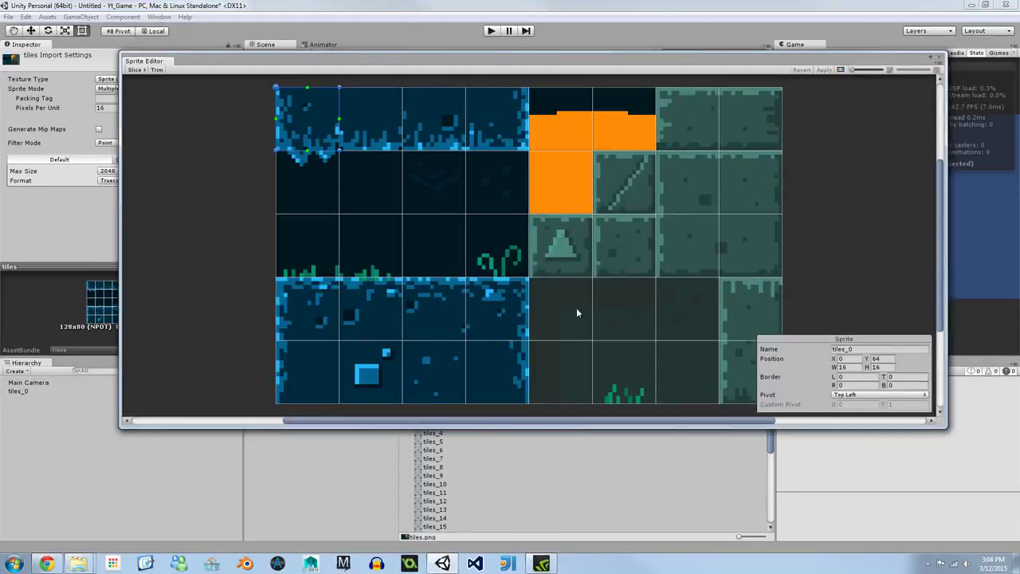
pyautogui.click(319, 321)
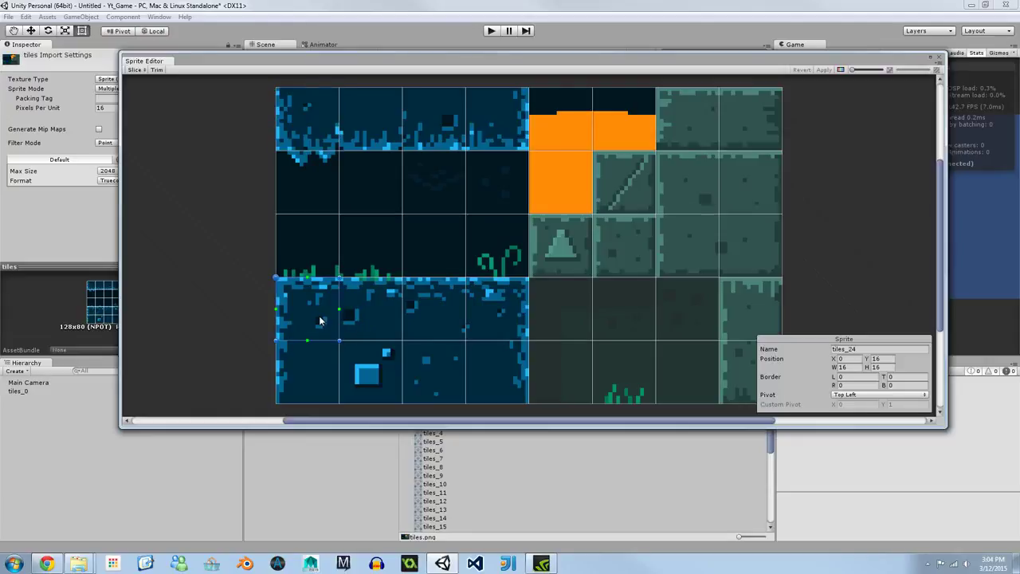
pyautogui.click(389, 316)
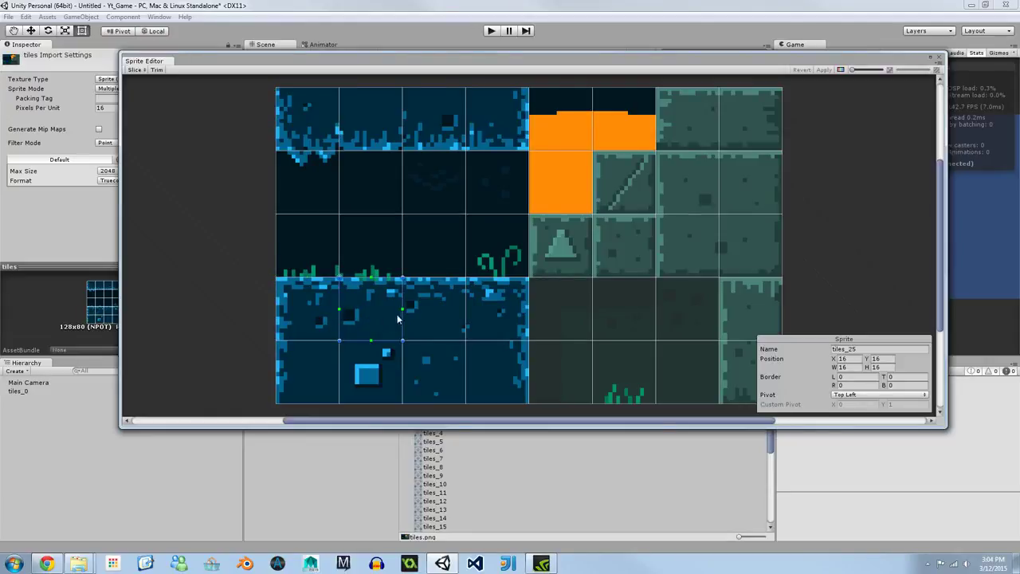
pyautogui.click(430, 312)
pyautogui.click(502, 299)
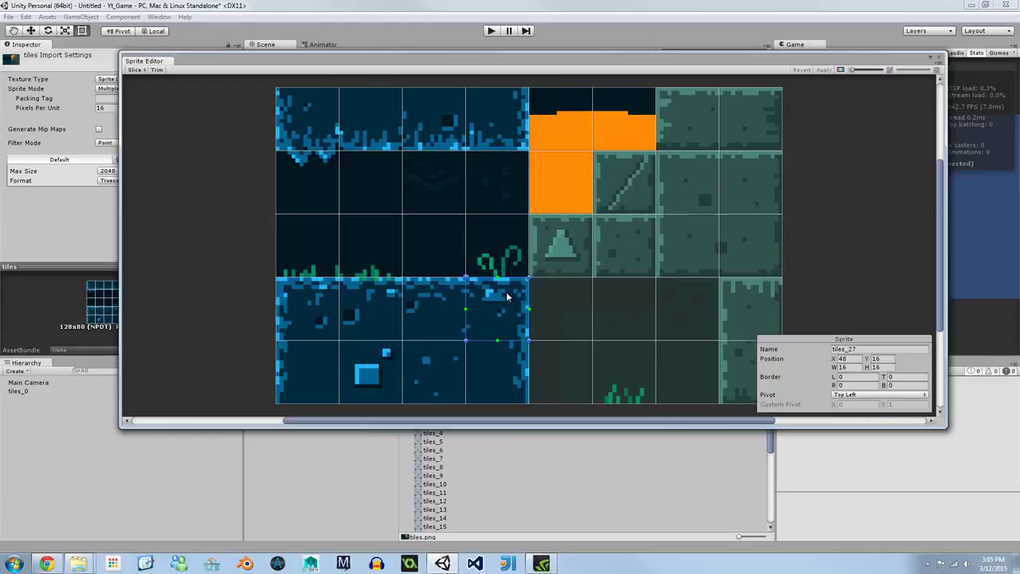
pyautogui.click(939, 57)
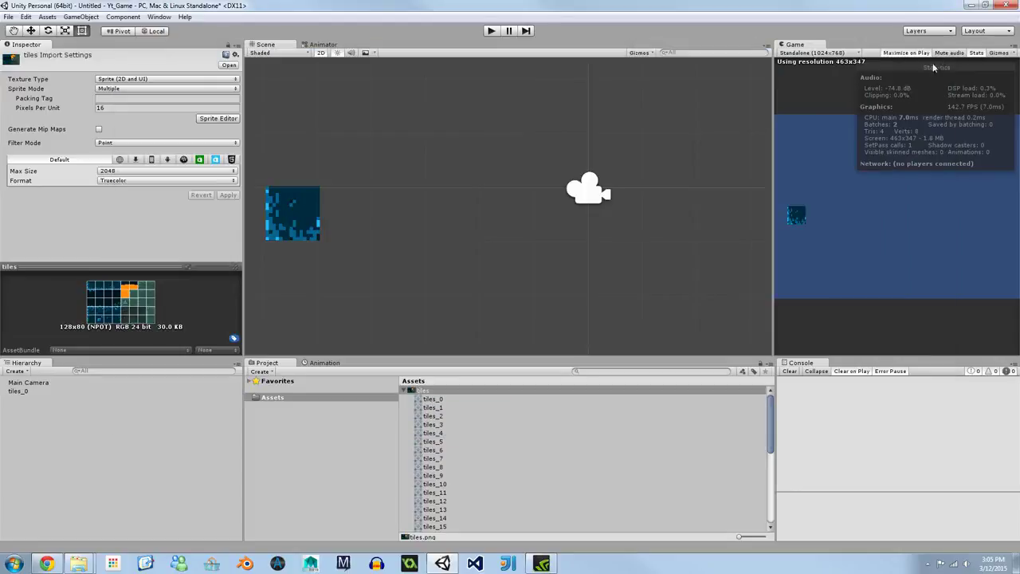
# - Delete tiles_0 and place tiles_24, tiles_25, tiles_26 and tiles_27 in the scene
pyautogui.click(303, 217)
pyautogui.press('Delete')
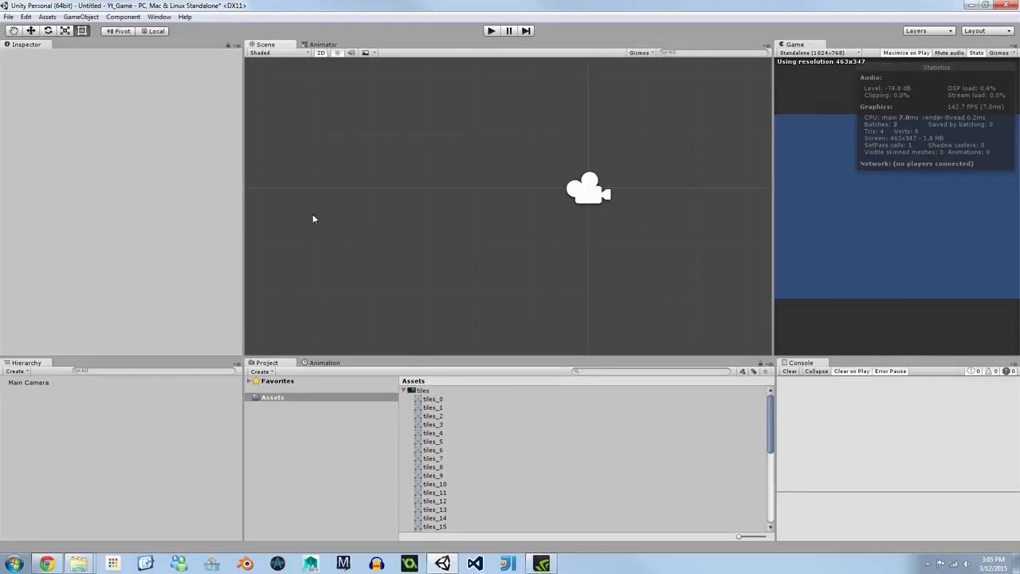
pyautogui.scroll(-3, 449, 458)
pyautogui.scroll(-2, 454, 481)
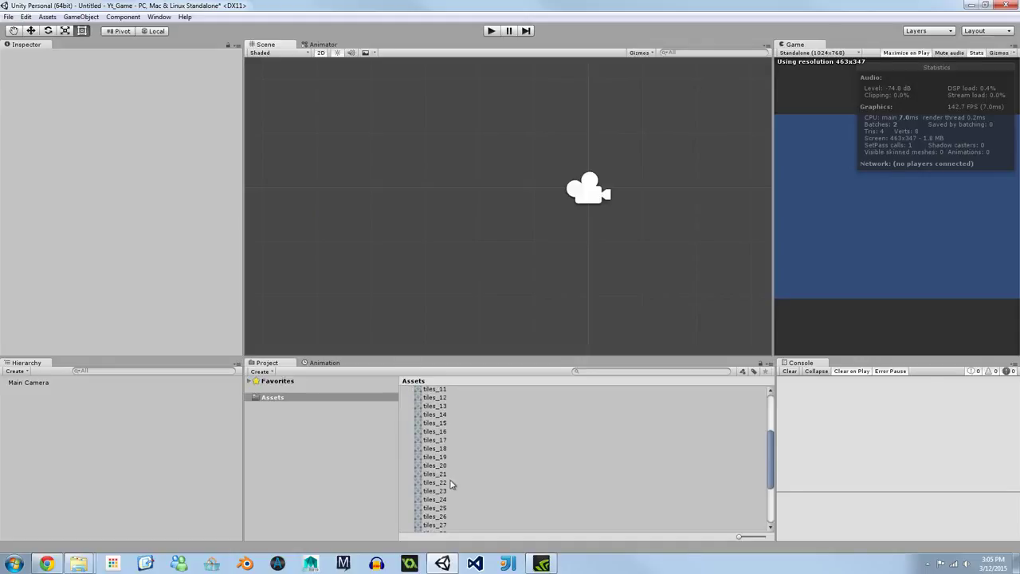
pyautogui.moveTo(450, 483); pyautogui.dragTo(346, 241)
pyautogui.moveTo(300, 216); pyautogui.dragTo(325, 238)
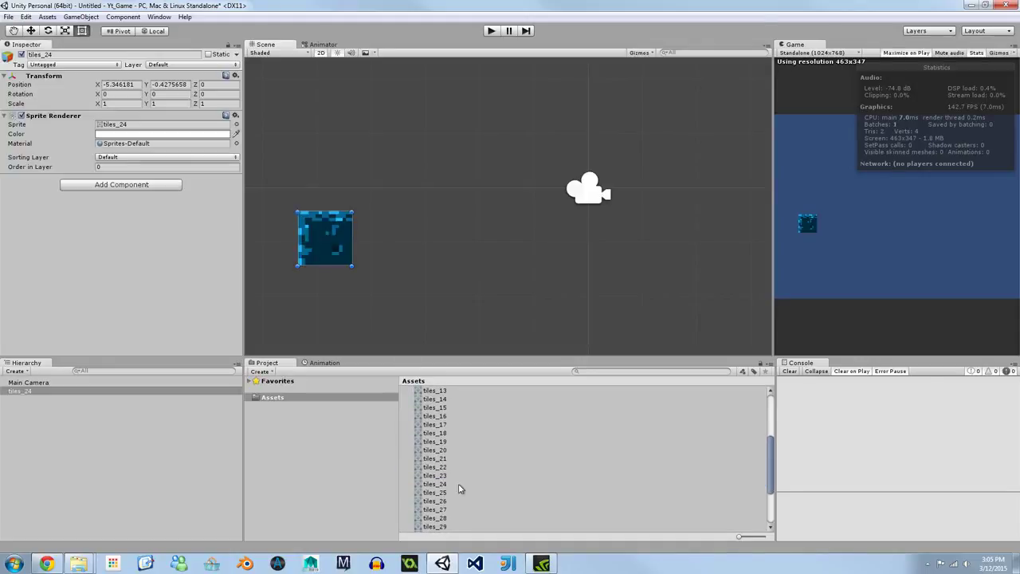
pyautogui.moveTo(450, 484); pyautogui.dragTo(504, 290)
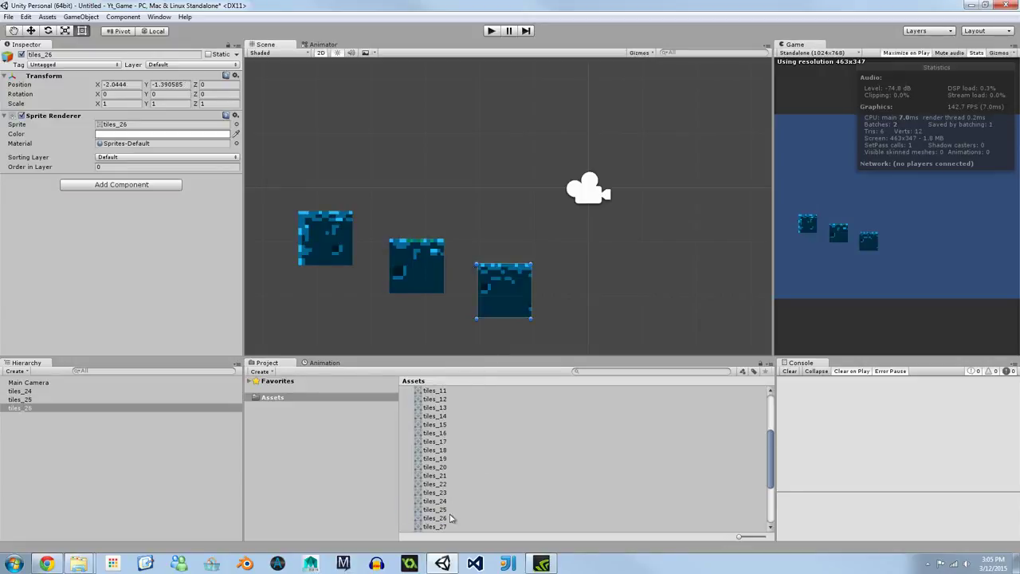
pyautogui.moveTo(436, 526); pyautogui.dragTo(634, 277)
# - Move tiles_24 up and left to about -7.0, 0.98
pyautogui.click(335, 220)
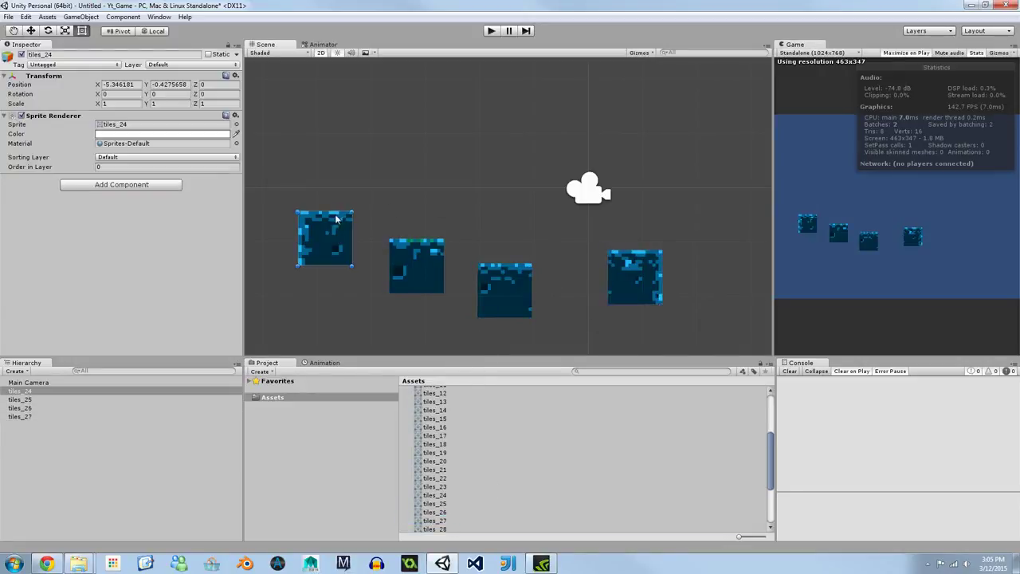
pyautogui.moveTo(335, 220); pyautogui.dragTo(354, 192)
pyautogui.moveTo(354, 191); pyautogui.dragTo(444, 206, button='middle')
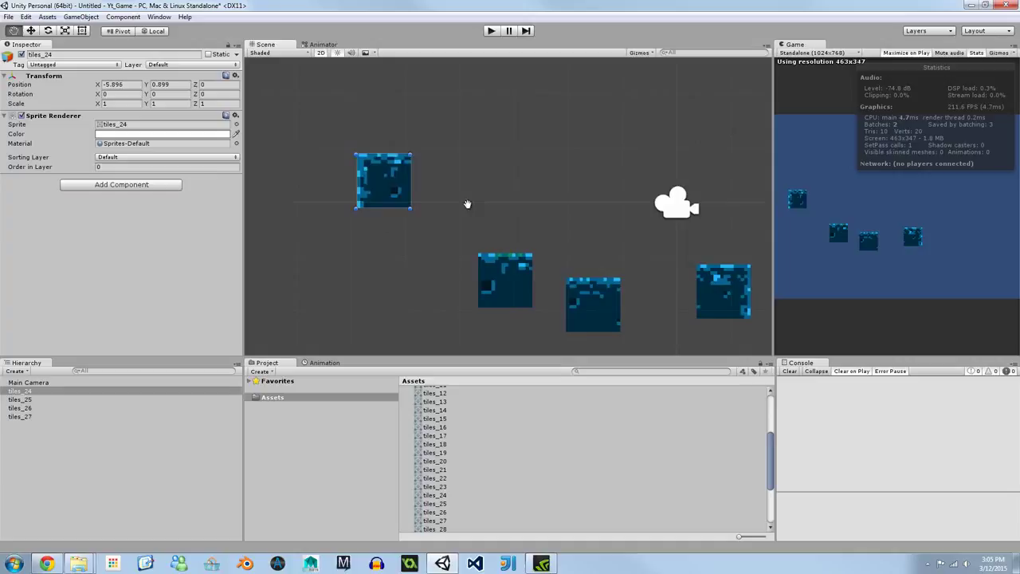
pyautogui.moveTo(391, 187); pyautogui.dragTo(316, 172)
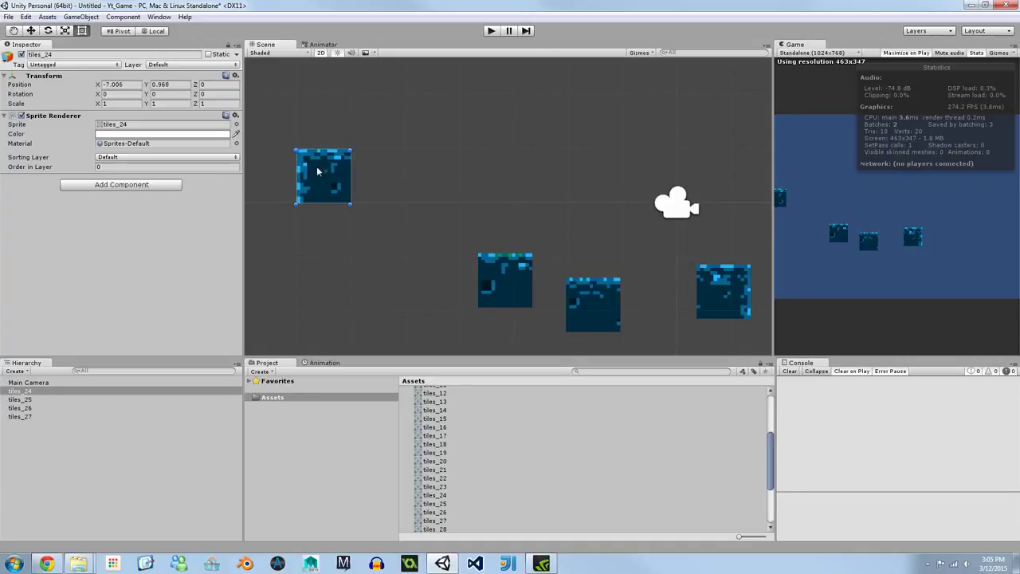
# - Preview the tile layout in Play mode, then stop and adjust the scene view
pyautogui.click(492, 31)
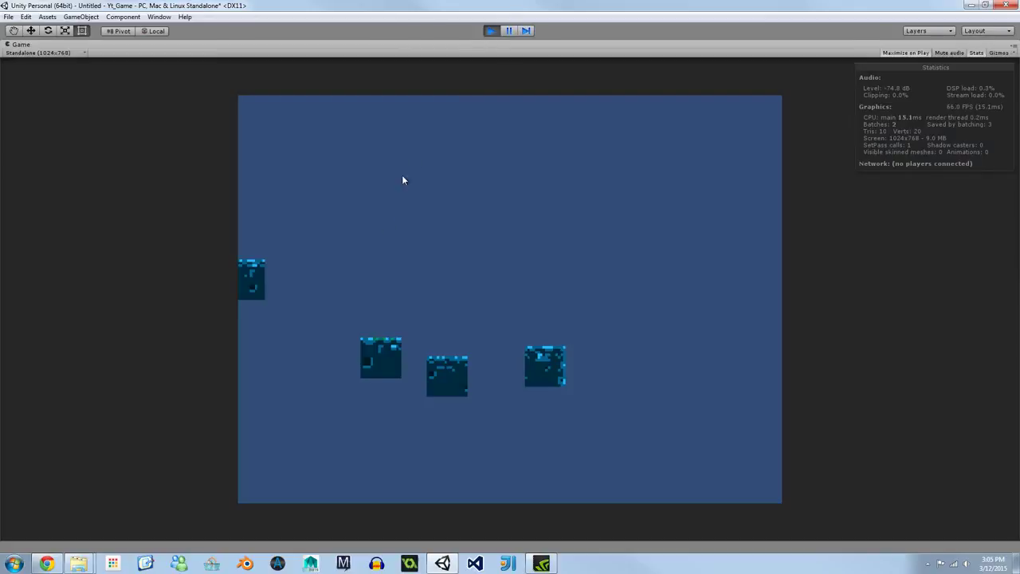
pyautogui.click(491, 31)
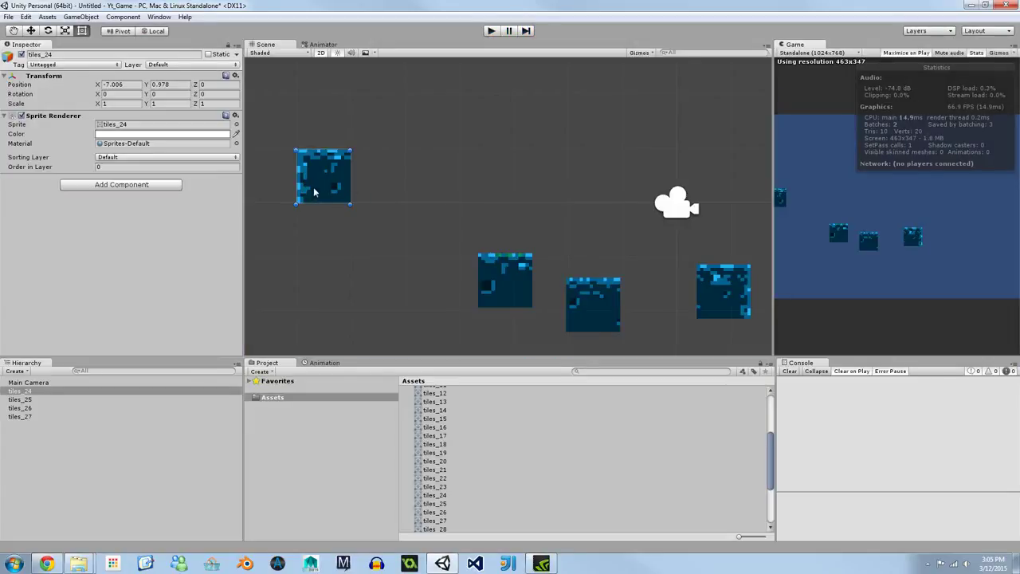
pyautogui.click(419, 181)
pyautogui.click(499, 276)
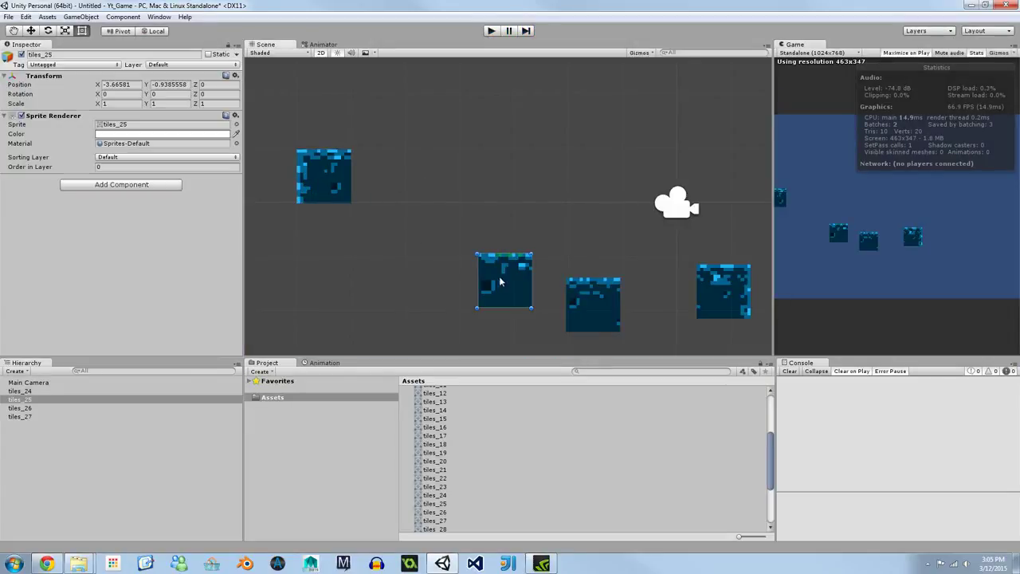
pyautogui.moveTo(499, 276); pyautogui.dragTo(370, 290, button='middle')
pyautogui.scroll(-2, 574, 245)
# - Move tiles_27 to the right edge at 5.99, 0.99 and recheck it in Play mode
pyautogui.click(567, 273)
pyautogui.moveTo(567, 273); pyautogui.dragTo(760, 184)
pyautogui.moveTo(655, 220); pyautogui.dragTo(591, 231, button='middle')
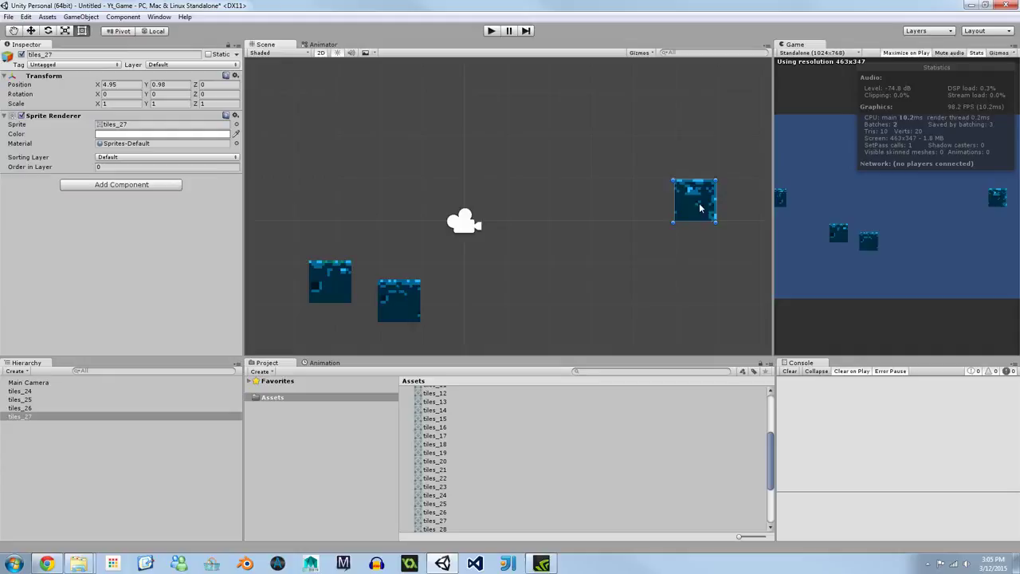
pyautogui.moveTo(706, 207); pyautogui.dragTo(750, 205)
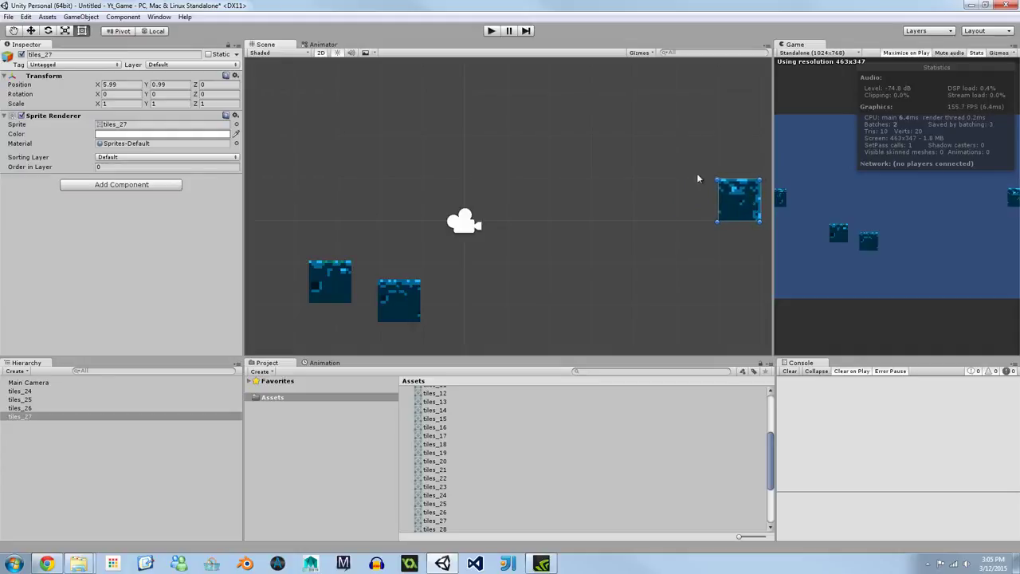
pyautogui.click(491, 31)
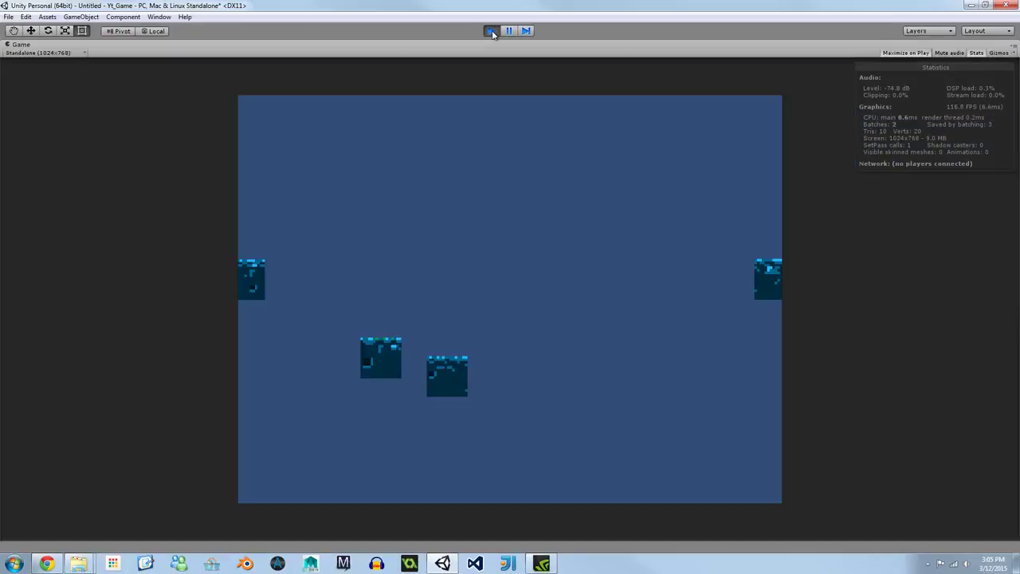
pyautogui.click(491, 31)
pyautogui.moveTo(555, 178); pyautogui.dragTo(607, 170, button='middle')
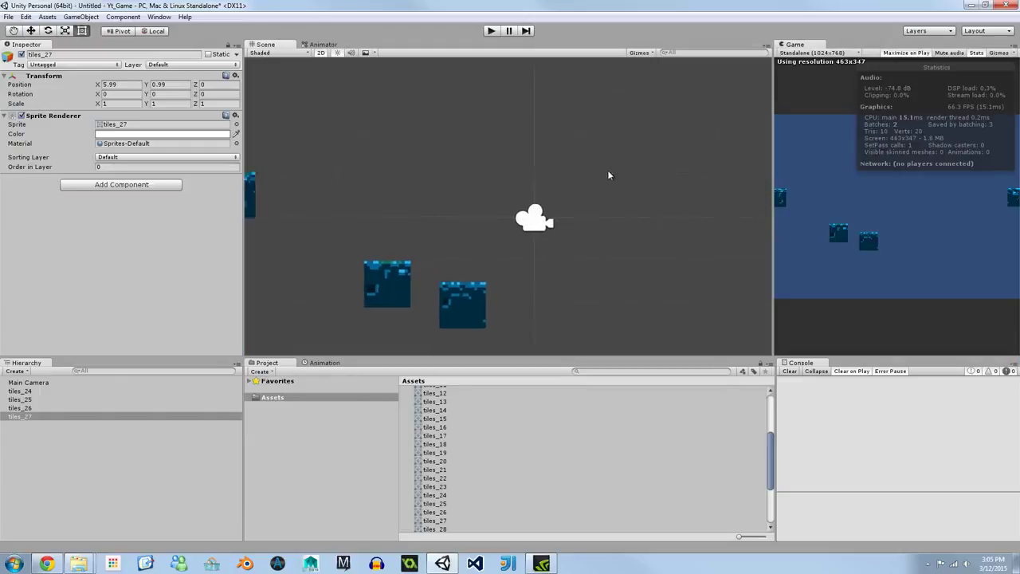
pyautogui.click(402, 256)
# - Move tiles_25 and tiles_26 up into line at the left end of the row
pyautogui.moveTo(402, 256); pyautogui.dragTo(311, 182)
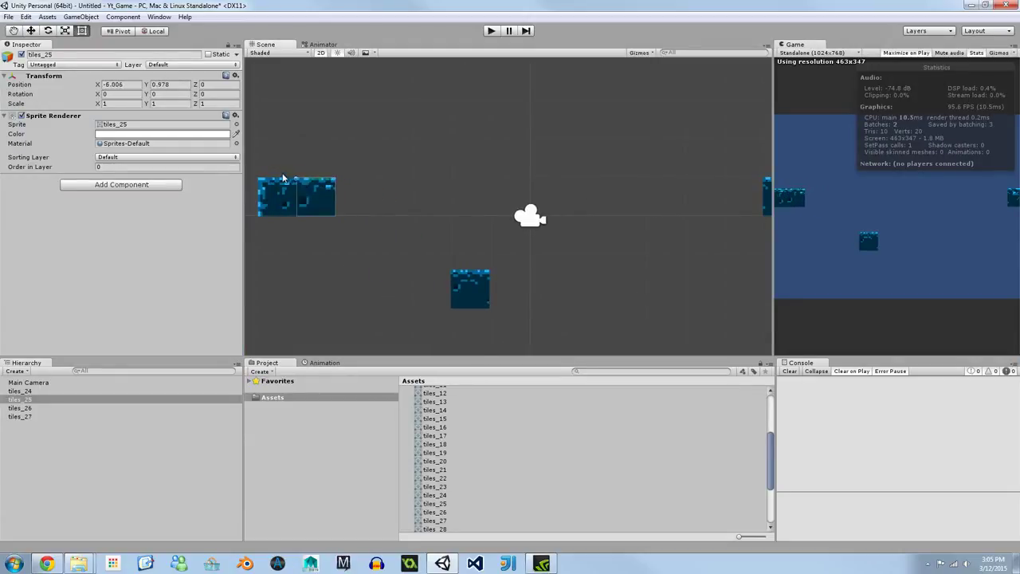
pyautogui.click(482, 283)
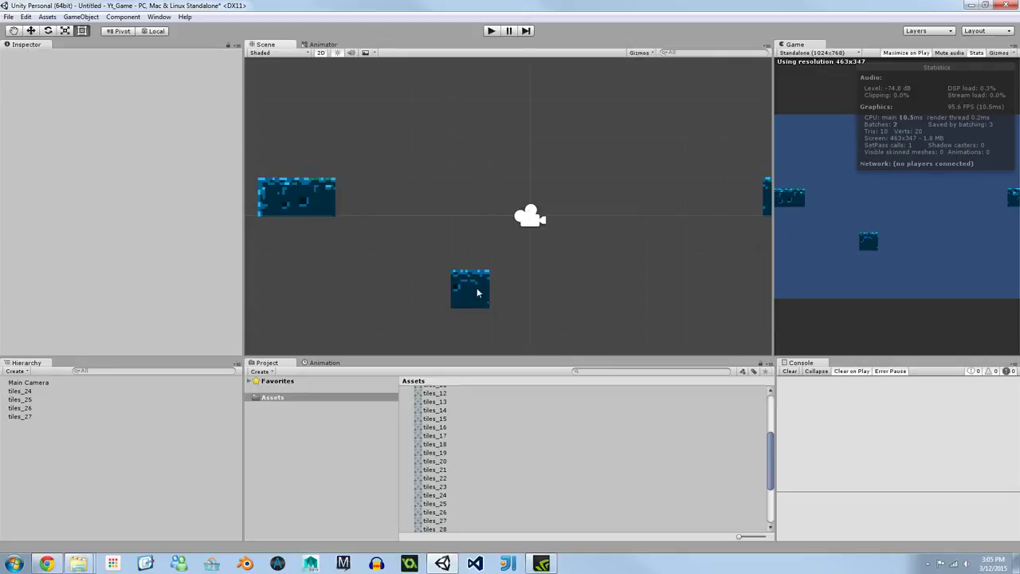
pyautogui.moveTo(467, 282); pyautogui.dragTo(445, 199)
# - Duplicate tiles with Ctrl+D, creating tiles_28 onward and moving copies to the row's end
pyautogui.hotkey('ctrl', 'd')
pyautogui.click(316, 204)
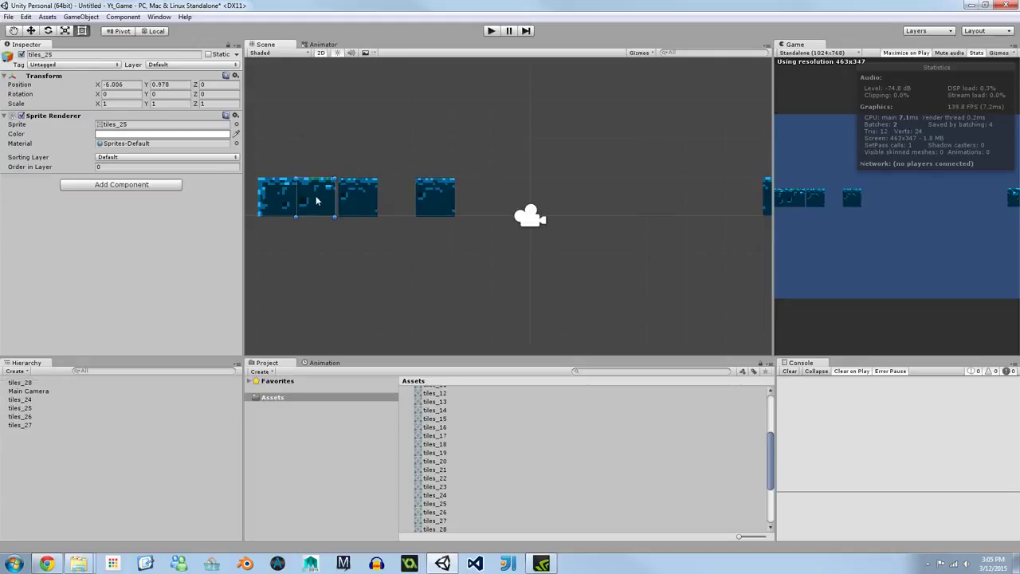
pyautogui.hotkey('ctrl', 'd')
pyautogui.moveTo(316, 204); pyautogui.dragTo(524, 200)
pyautogui.click(364, 201)
pyautogui.hotkey('ctrl', 'd')
pyautogui.click(423, 199)
pyautogui.hotkey('ctrl', 'd')
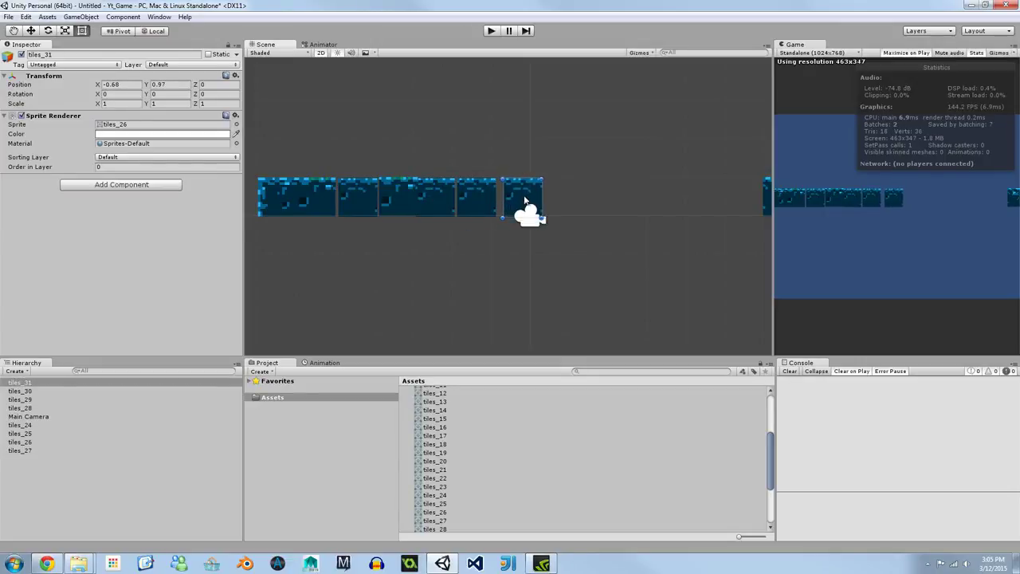
pyautogui.click(394, 200)
pyautogui.hotkey('ctrl', 'd')
pyautogui.moveTo(394, 200); pyautogui.dragTo(556, 201)
# - Add more duplicates up to tiles_36, extending the row to about x 4.07
pyautogui.click(388, 200)
pyautogui.hotkey('ctrl', 'd')
pyautogui.moveTo(388, 200); pyautogui.dragTo(620, 199)
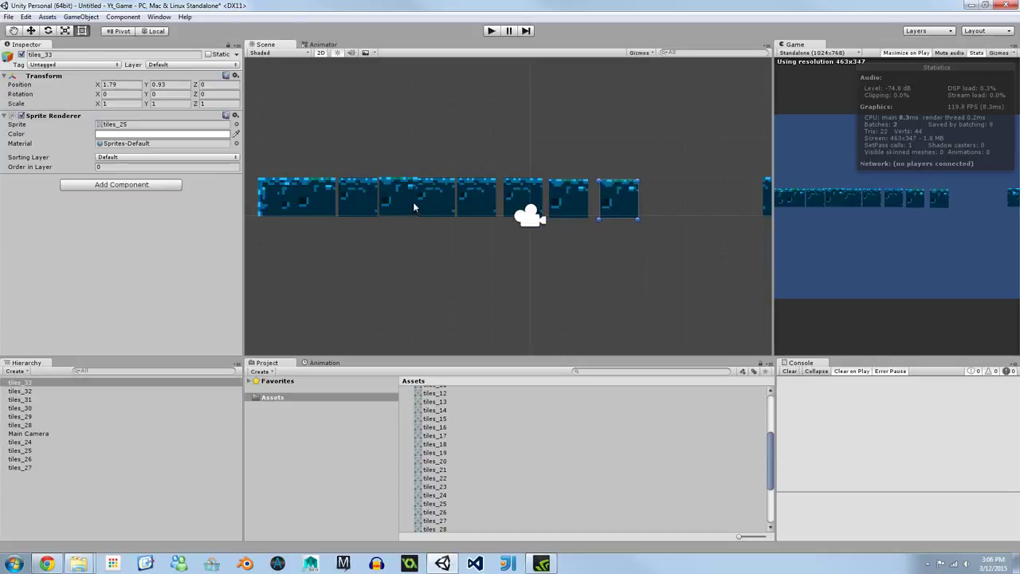
pyautogui.click(361, 204)
pyautogui.hotkey('ctrl', 'd')
pyautogui.moveTo(364, 199); pyautogui.dragTo(749, 196)
pyautogui.keyDown('shift'); pyautogui.click(627, 204); pyautogui.keyUp('shift')
pyautogui.hotkey('ctrl', 'd')
pyautogui.click(705, 235)
pyautogui.click(693, 235)
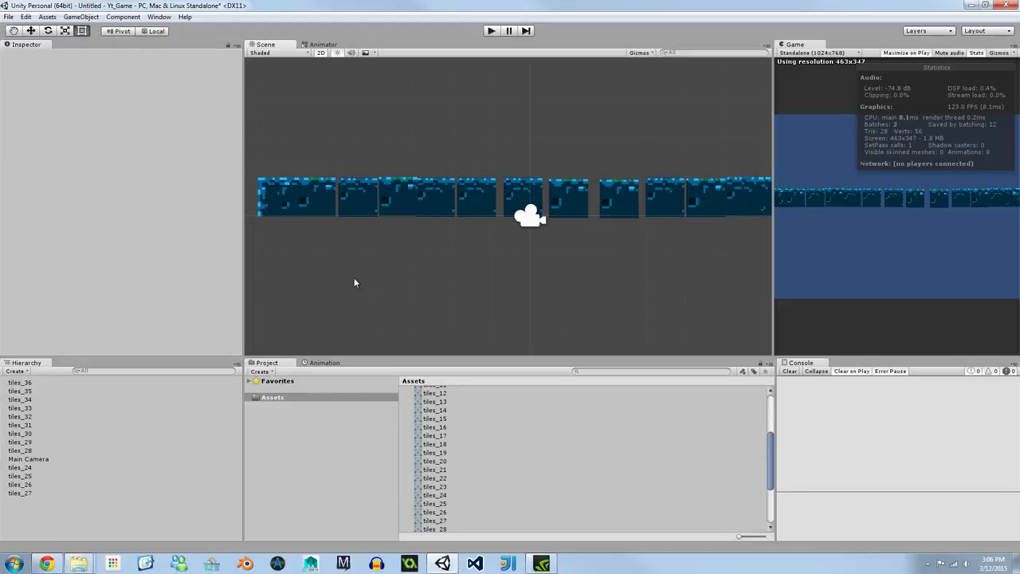
# - Select tiles_24 through tiles_36 in the Hierarchy and open Edit > Snap Settings
pyautogui.scroll(-2, 381, 237)
pyautogui.scroll(-1, 381, 239)
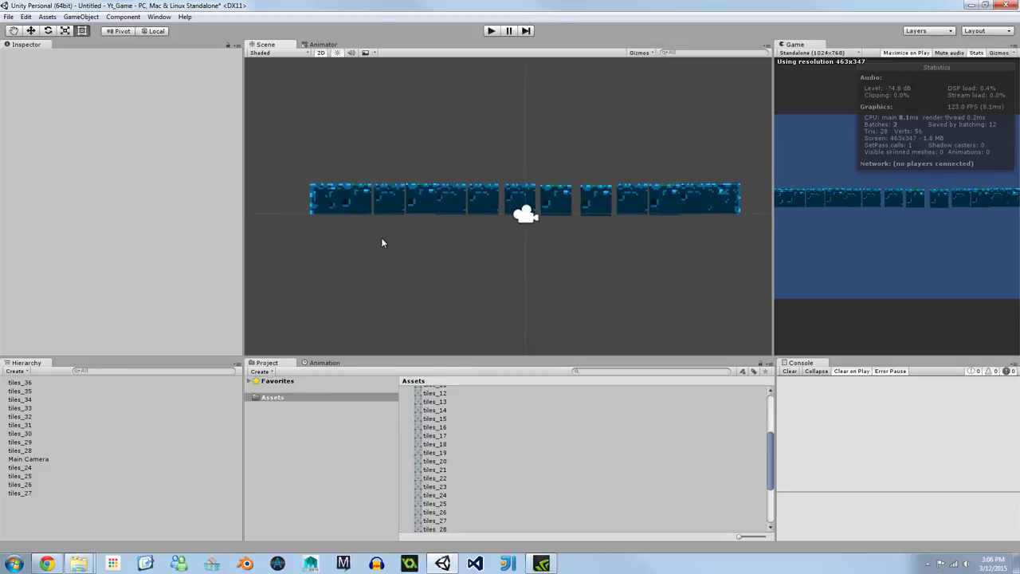
pyautogui.click(28, 384)
pyautogui.keyDown('shift'); pyautogui.click(35, 450); pyautogui.keyUp('shift')
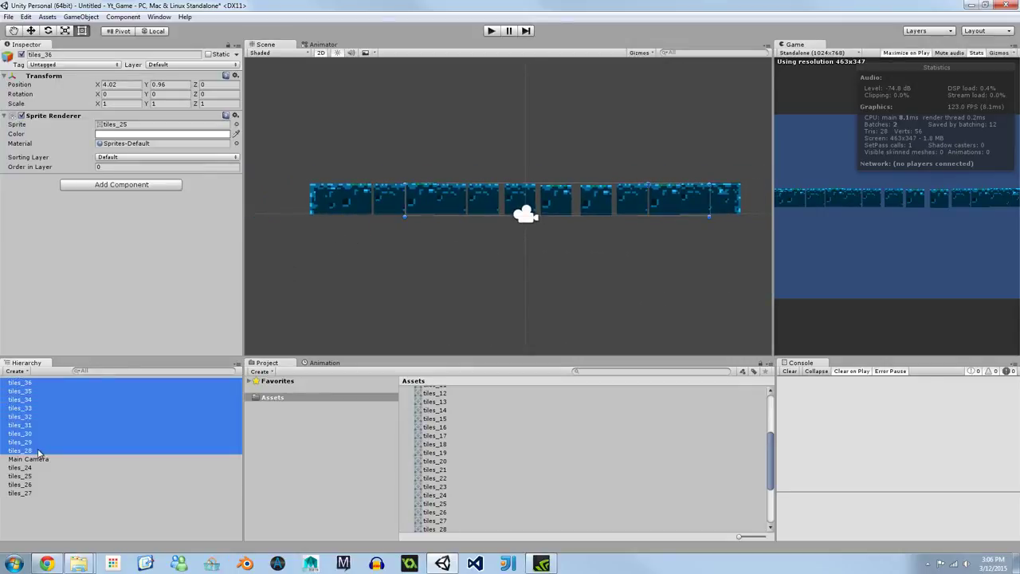
pyautogui.keyDown('ctrl'); pyautogui.click(36, 493); pyautogui.keyUp('ctrl')
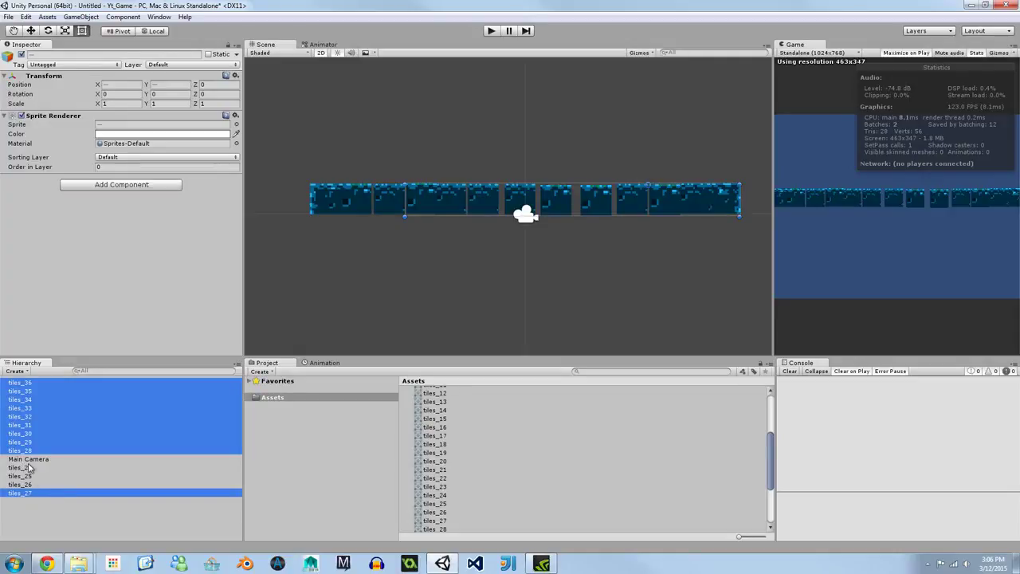
pyautogui.keyDown('ctrl'); pyautogui.click(36, 467); pyautogui.keyUp('ctrl')
pyautogui.keyDown('ctrl'); pyautogui.click(36, 476); pyautogui.keyUp('ctrl')
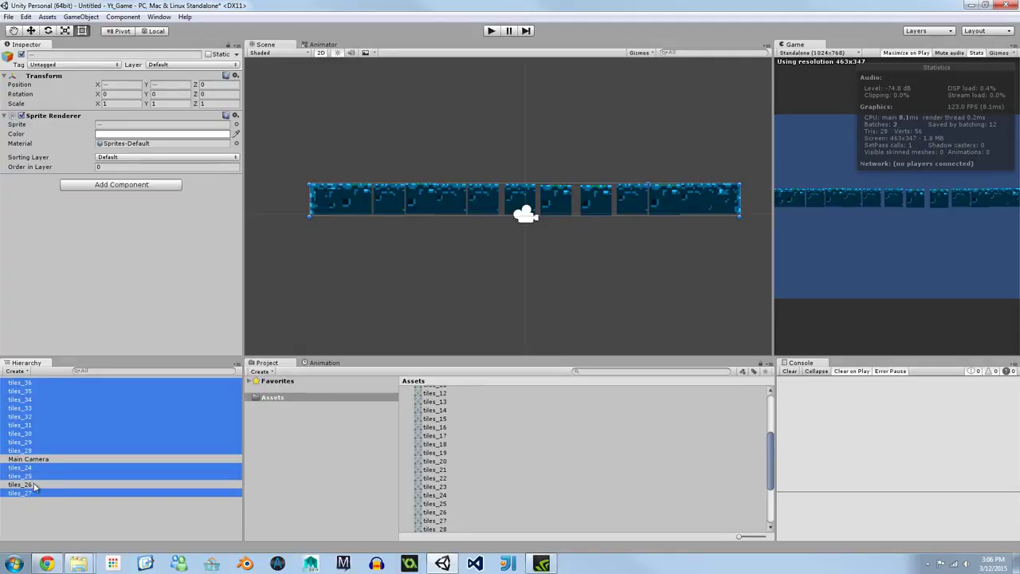
pyautogui.keyDown('ctrl'); pyautogui.click(35, 485); pyautogui.keyUp('ctrl')
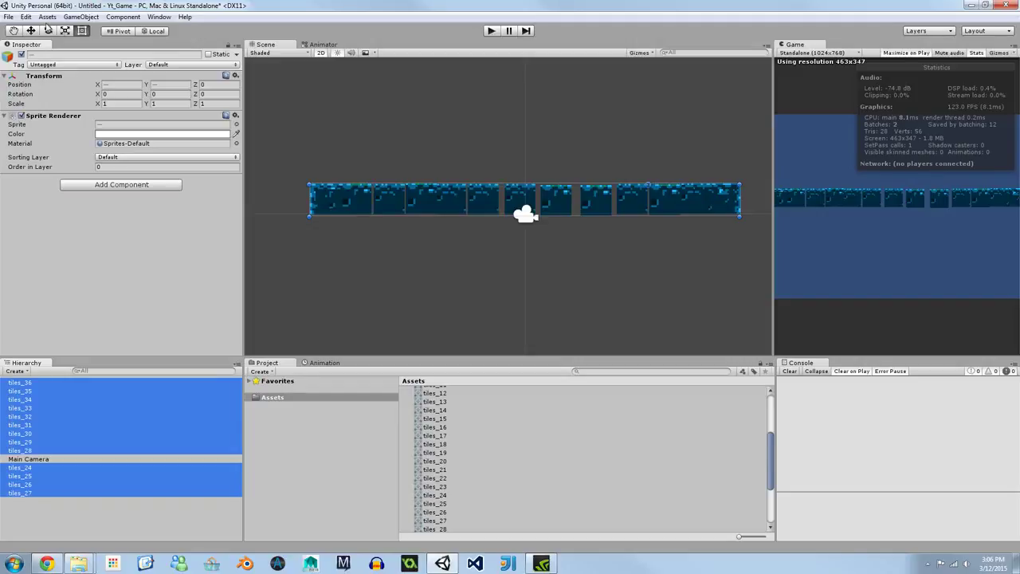
pyautogui.click(26, 16)
pyautogui.click(114, 301)
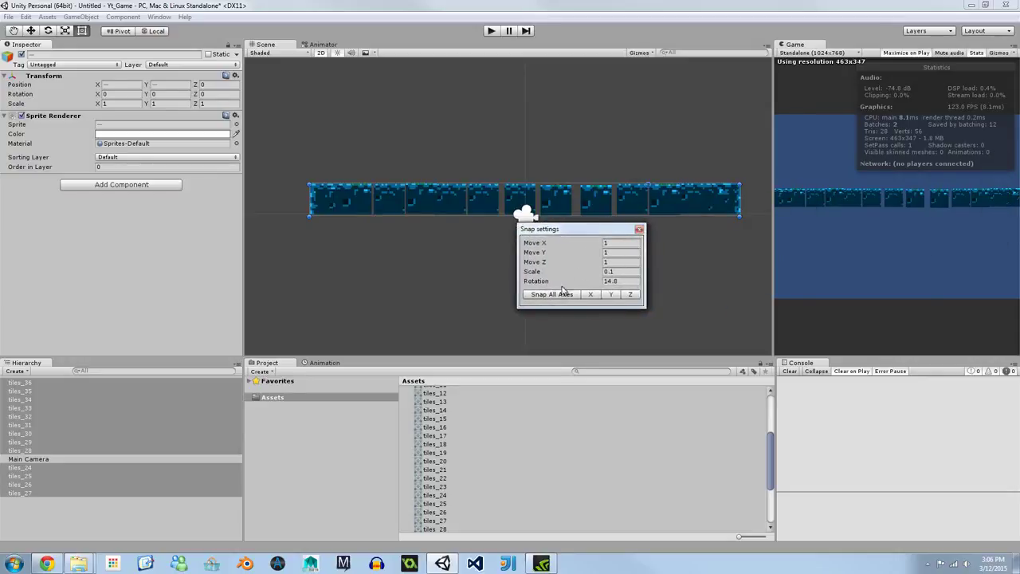
# - Snap the selected tiles to whole-unit positions, then clear the selection
pyautogui.click(565, 295)
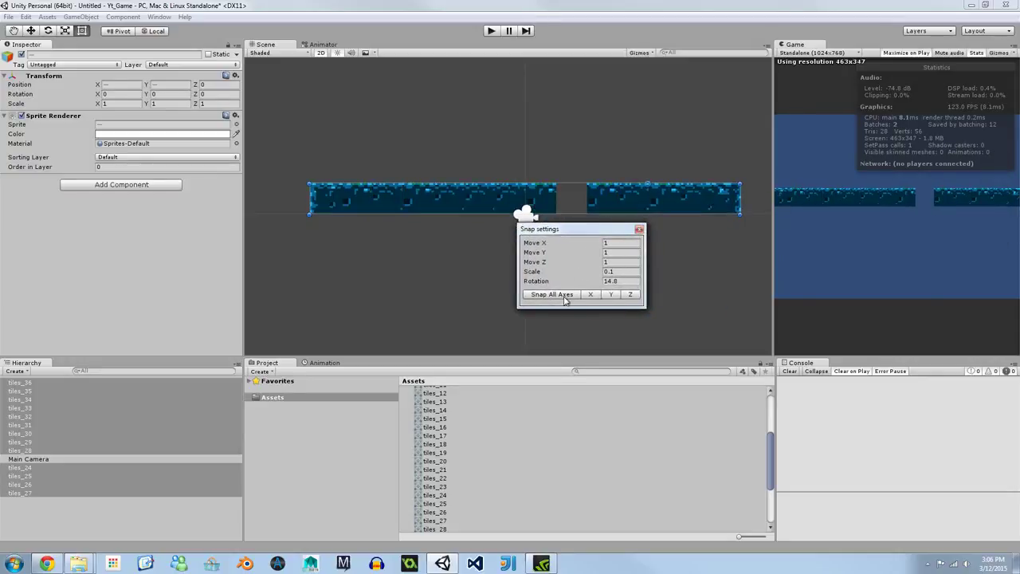
pyautogui.click(472, 275)
pyautogui.scroll(4, 461, 239)
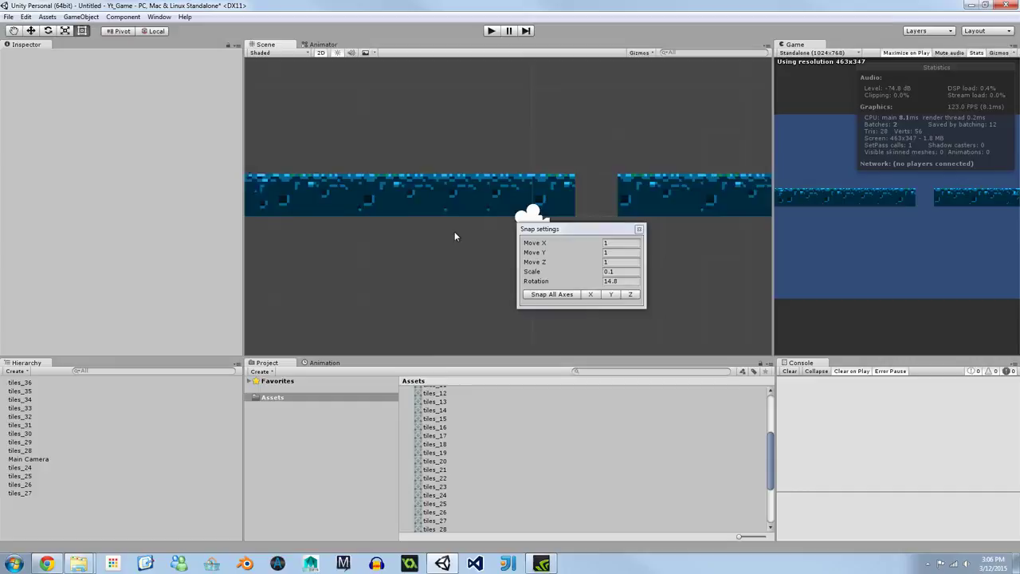
pyautogui.scroll(5, 452, 230)
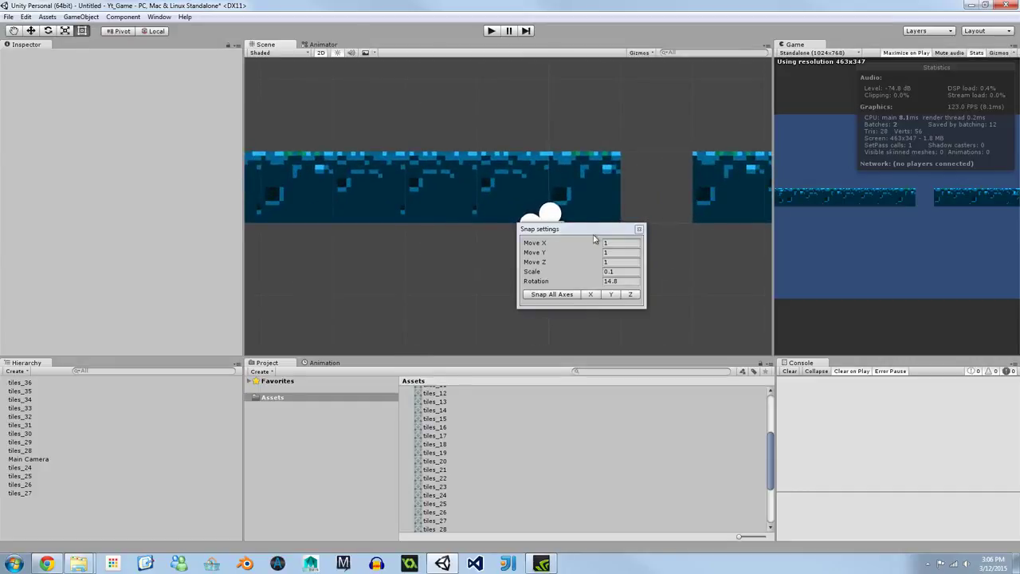
pyautogui.scroll(1, 638, 229)
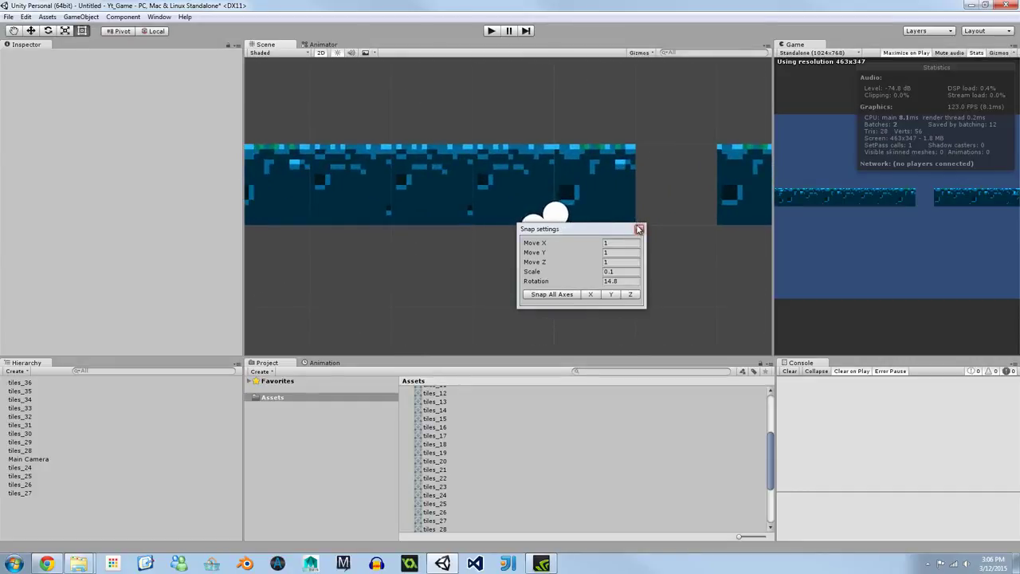
pyautogui.moveTo(599, 230); pyautogui.dragTo(603, 340)
# - Duplicate tiles_32 into the gap on its right and snap the copy to 1, 1, 0
pyautogui.click(595, 193)
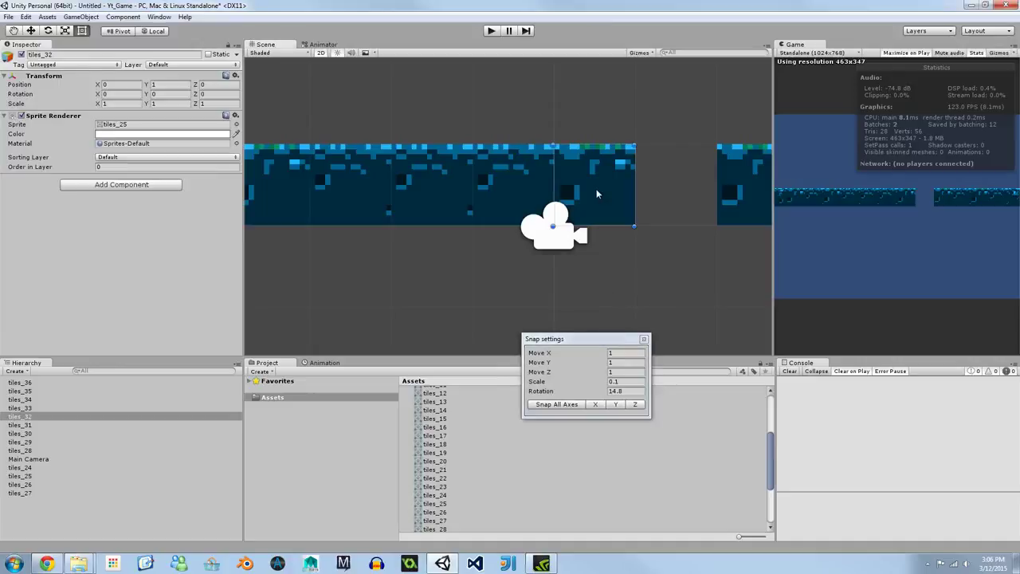
pyautogui.hotkey('ctrl', 'd')
pyautogui.moveTo(580, 181); pyautogui.dragTo(680, 184)
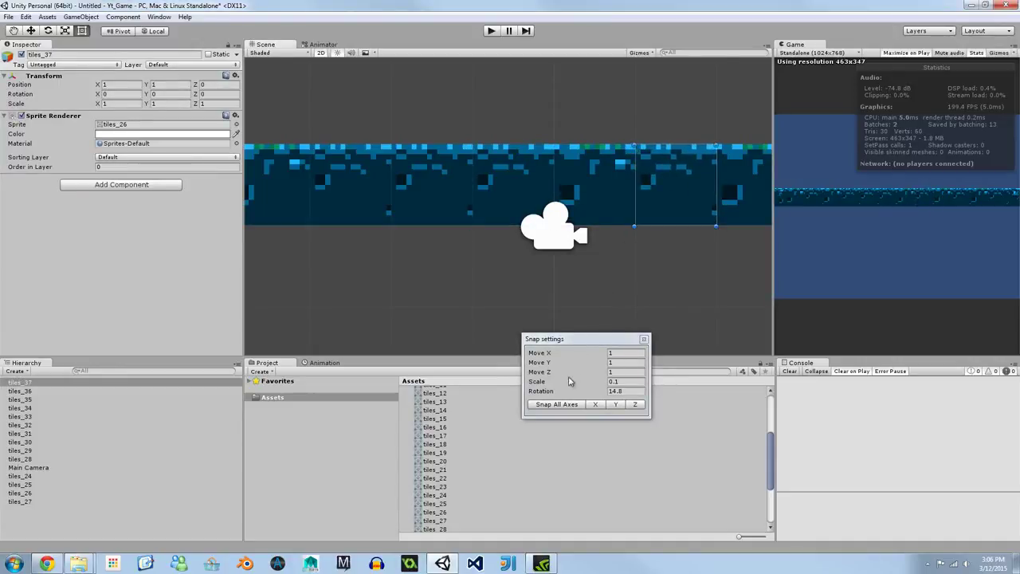
pyautogui.click(572, 405)
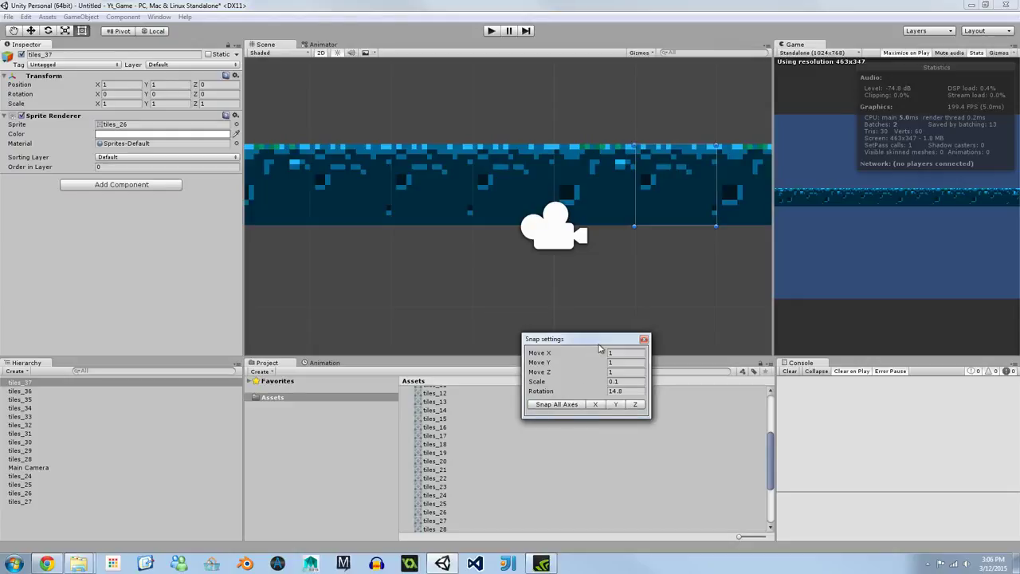
pyautogui.moveTo(599, 343); pyautogui.dragTo(854, 393)
pyautogui.scroll(-5, 668, 243)
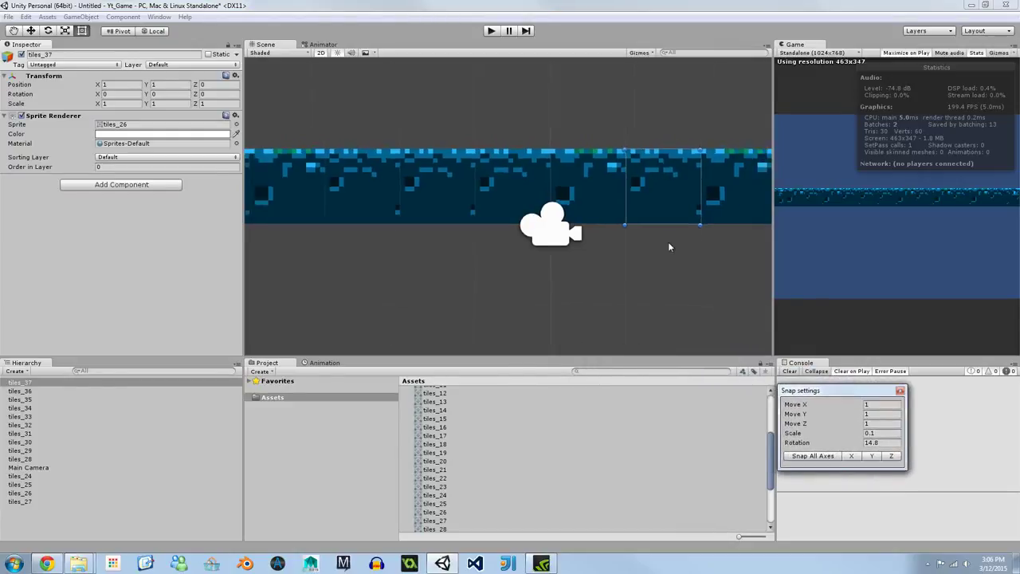
pyautogui.scroll(-5, 668, 252)
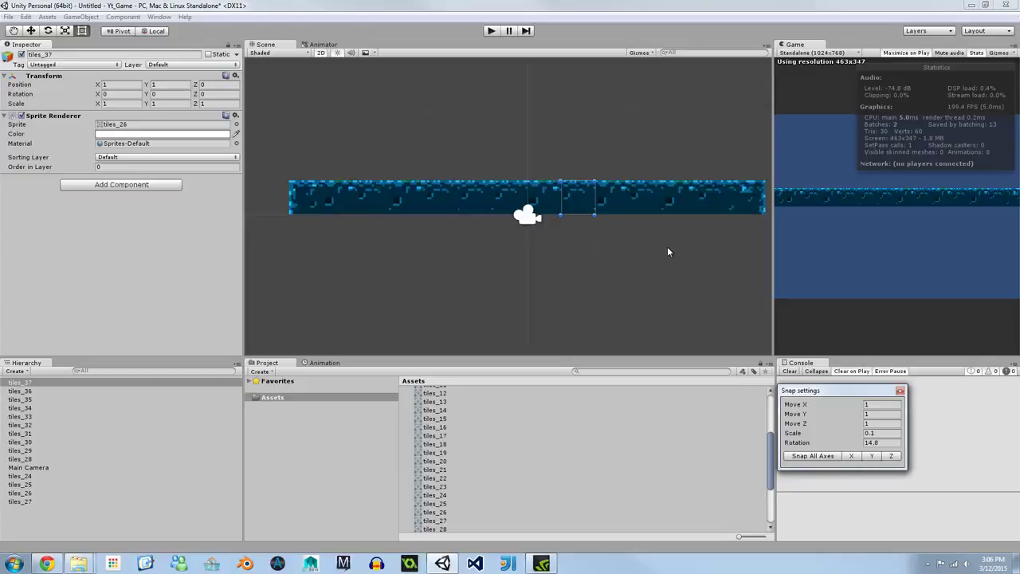
pyautogui.scroll(2, 668, 252)
pyautogui.scroll(-4, 668, 251)
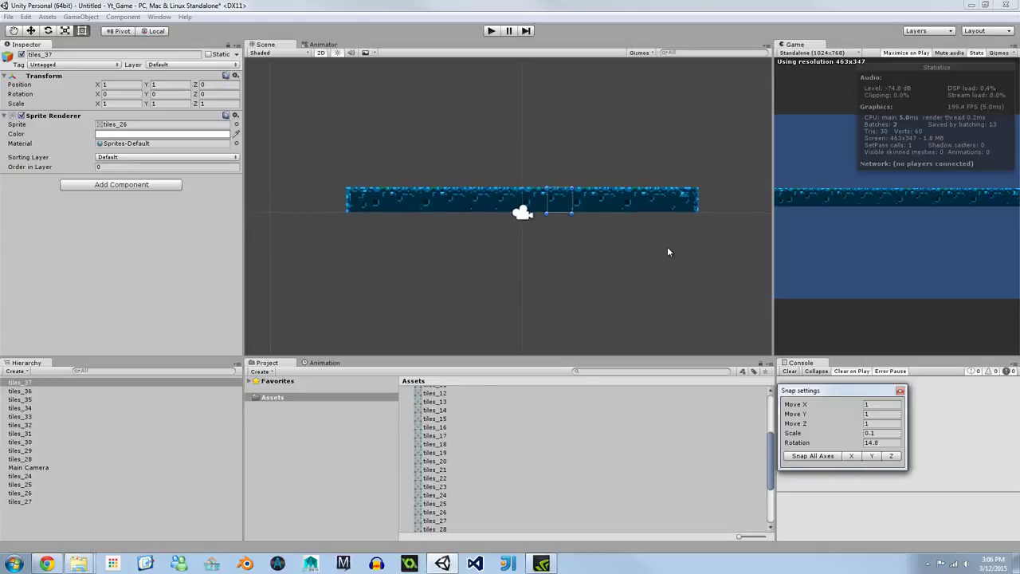
pyautogui.scroll(1, 667, 252)
pyautogui.scroll(3, 668, 252)
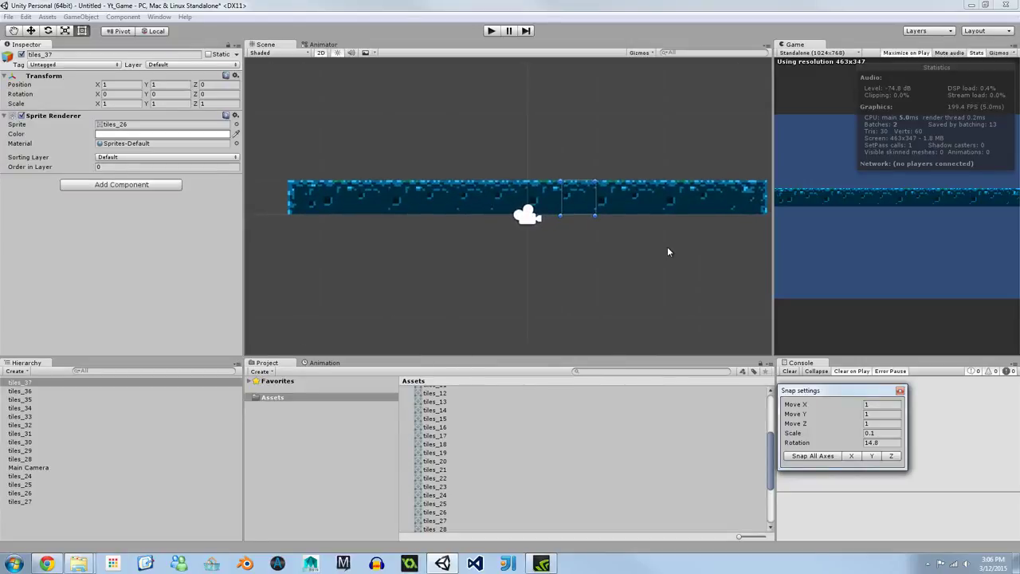
# - Create an empty game object and name it TileMap
pyautogui.click(21, 373)
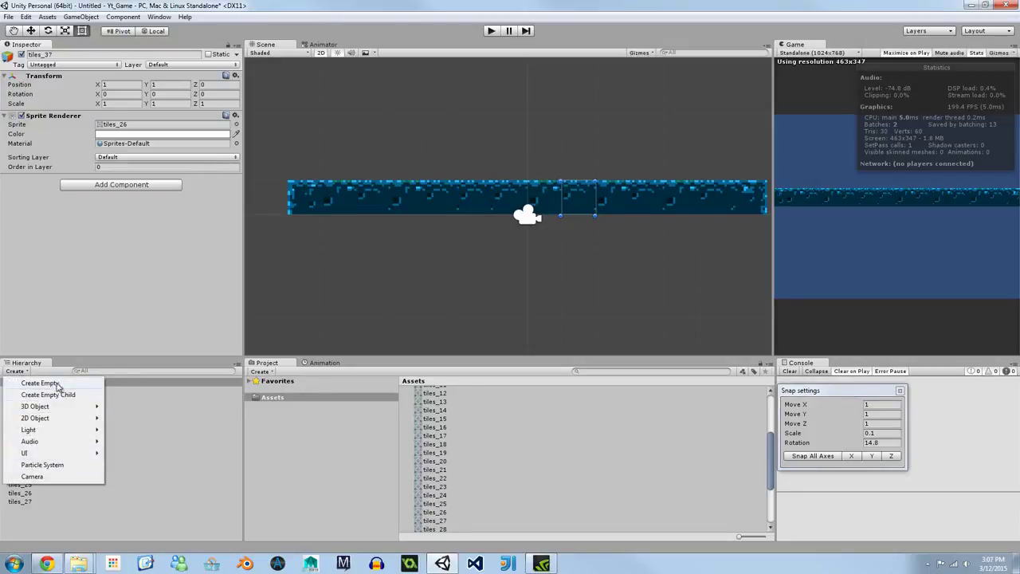
pyautogui.click(57, 384)
pyautogui.click(79, 54)
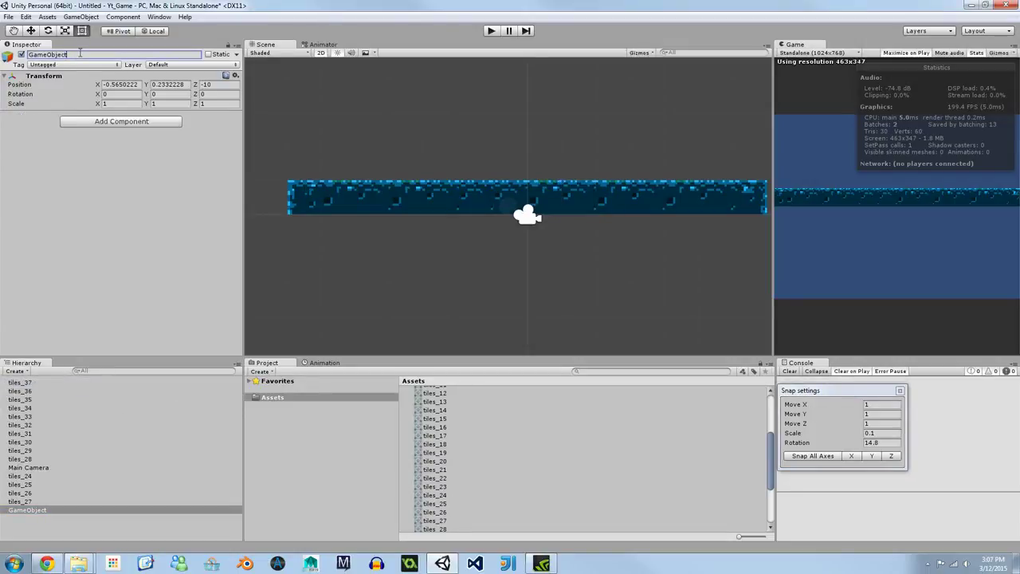
pyautogui.moveTo(79, 54); pyautogui.dragTo(22, 50)
pyautogui.write('TileMap')
pyautogui.press('Return')
# - Parent tiles_24–tiles_27 and then tiles_28–tiles_37 under TileMap
pyautogui.click(22, 477)
pyautogui.keyDown('shift'); pyautogui.click(27, 501); pyautogui.keyUp('shift')
pyautogui.moveTo(28, 501); pyautogui.dragTo(24, 511)
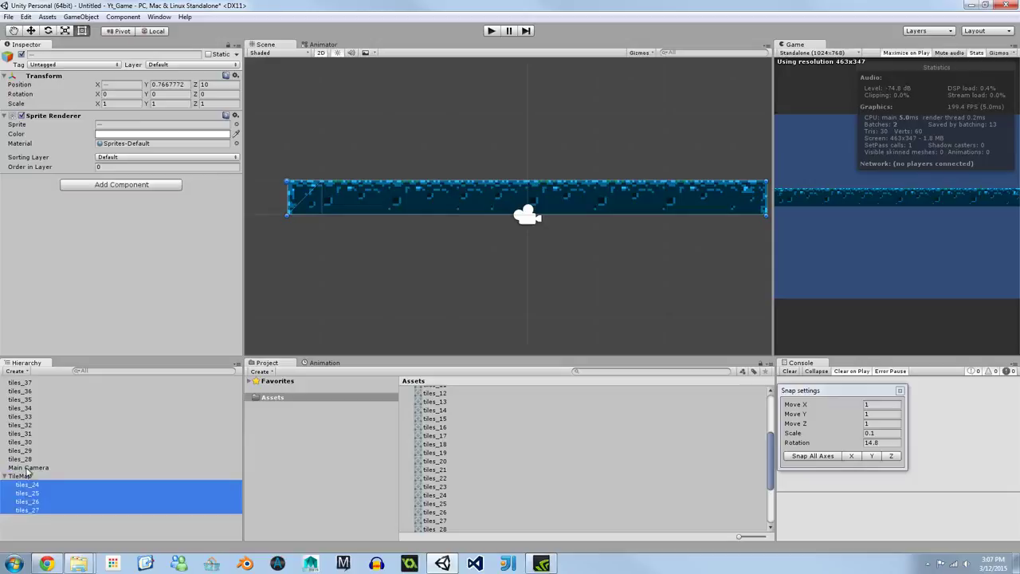
pyautogui.click(23, 459)
pyautogui.keyDown('shift'); pyautogui.click(20, 383); pyautogui.keyUp('shift')
pyautogui.moveTo(26, 459); pyautogui.dragTo(28, 476)
# - Collapse TileMap's children and show the tiles sheet's import settings
pyautogui.click(6, 391)
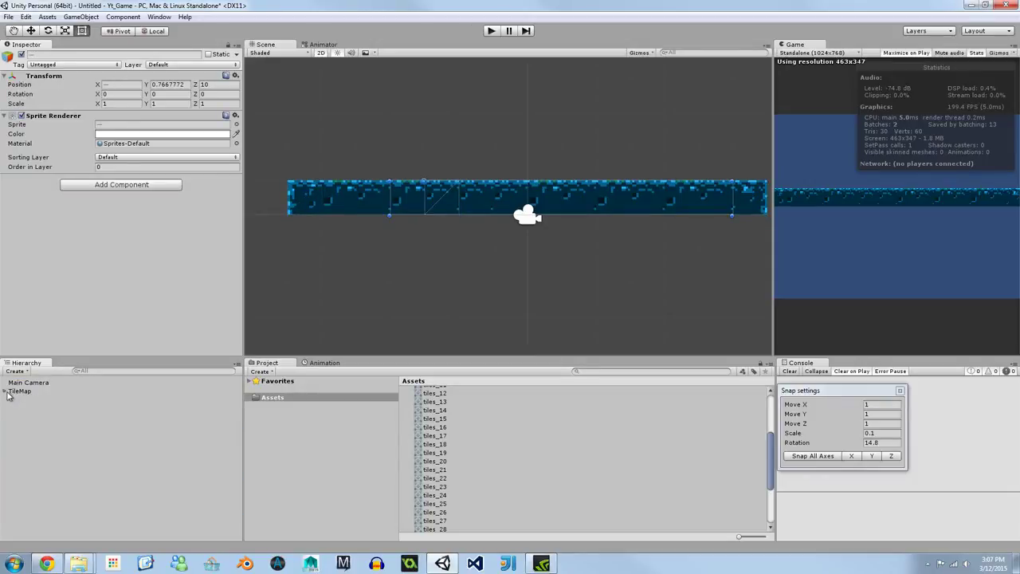
pyautogui.scroll(5, 450, 419)
pyautogui.click(421, 391)
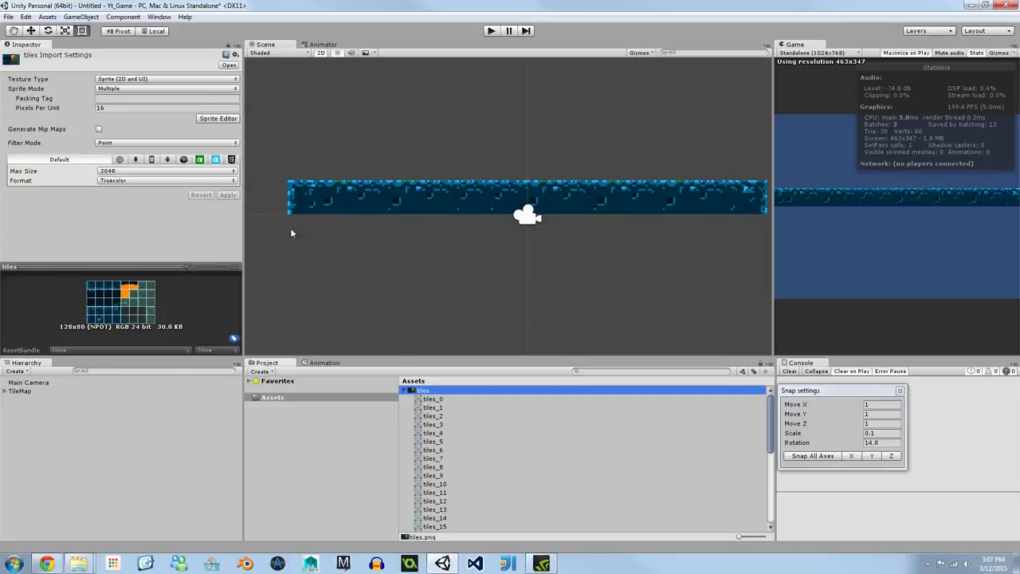
# - Check the tiles_24 slice in the tiles sheet's Sprite Editor, then close it
pyautogui.click(216, 119)
pyautogui.click(309, 289)
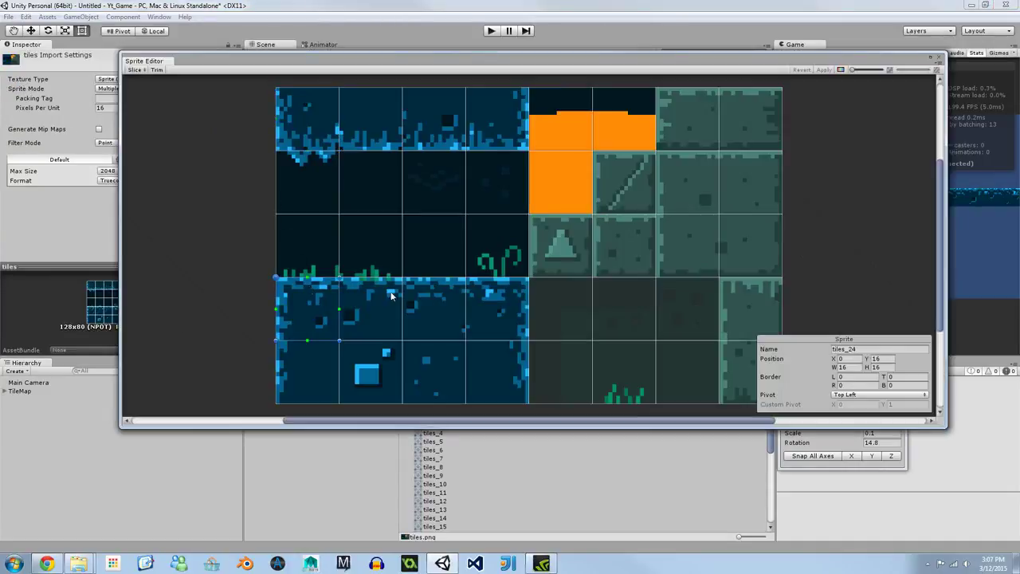
pyautogui.click(855, 349)
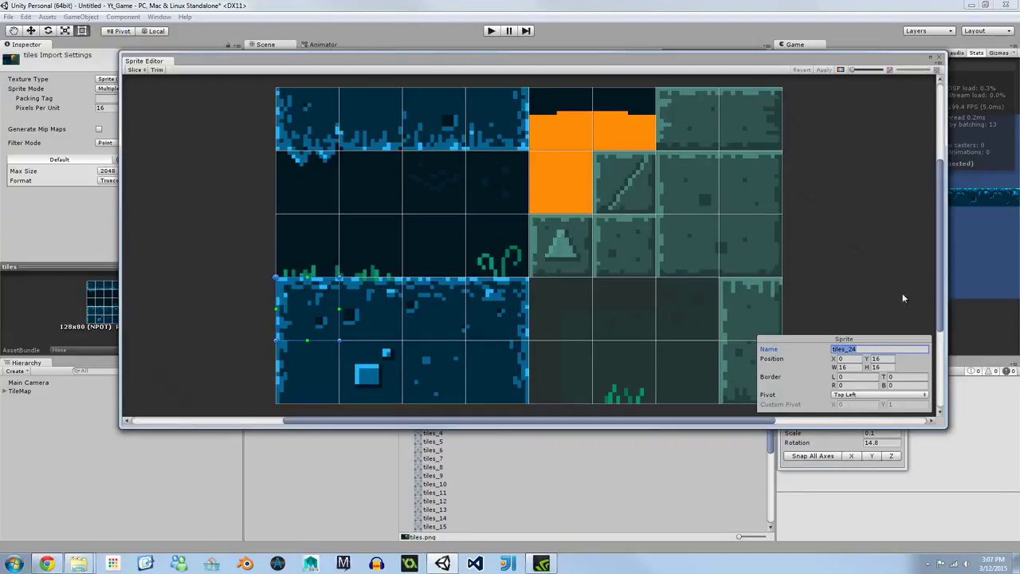
pyautogui.click(940, 58)
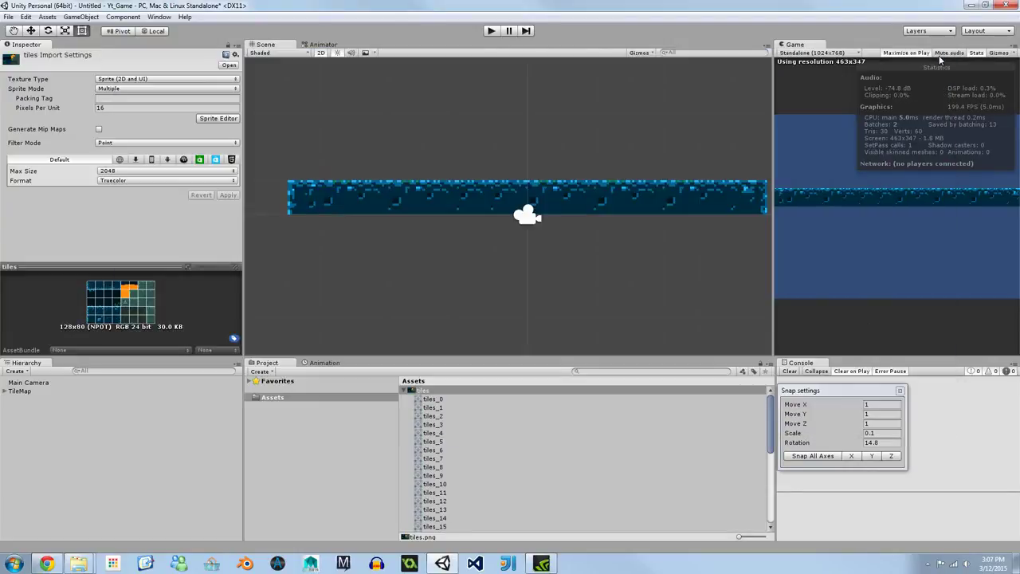
# - Import player.png from the graphics folder into Unity's Assets panel
pyautogui.click(404, 390)
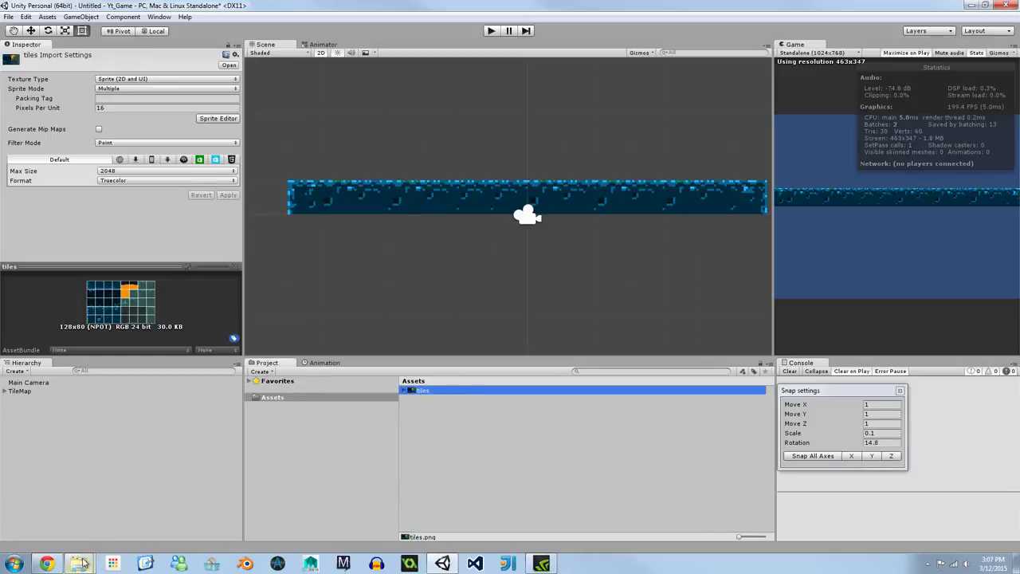
pyautogui.moveTo(79, 563)
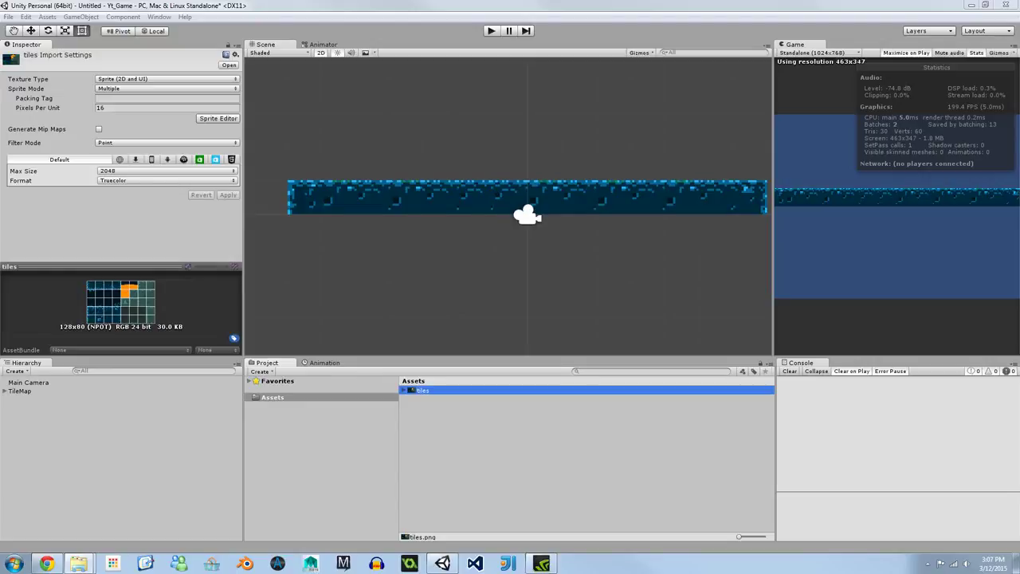
pyautogui.moveTo(1019, 72); pyautogui.dragTo(291, 67)
pyautogui.click(589, 151)
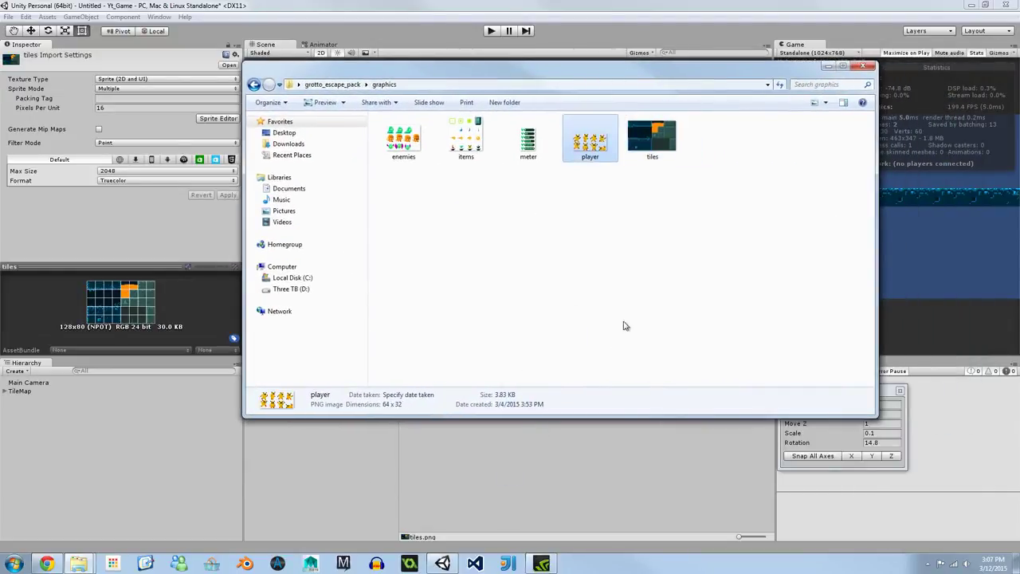
pyautogui.moveTo(775, 71); pyautogui.dragTo(889, 77)
pyautogui.hotkey('alt', 'Tab')
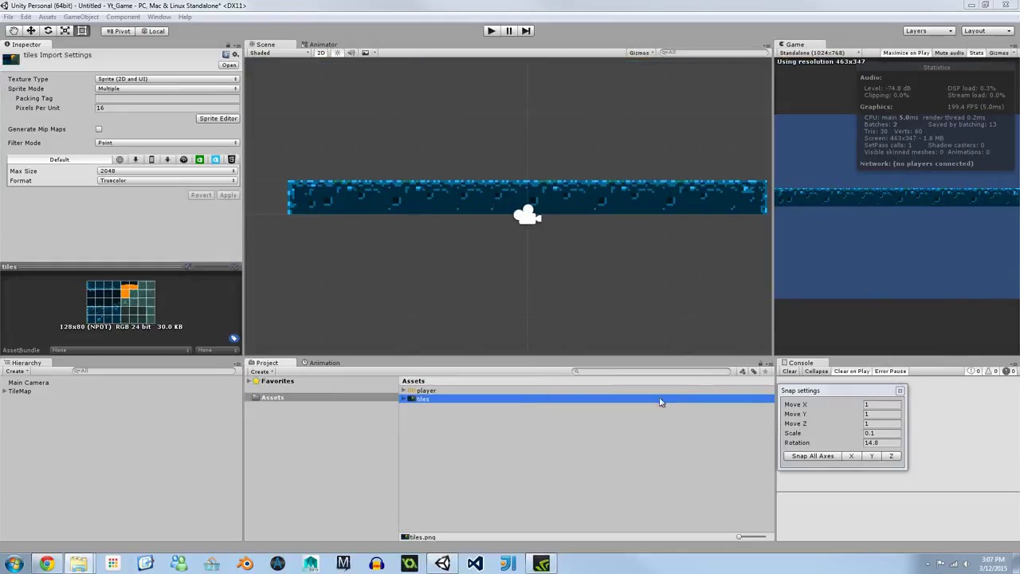
# - Give player.png mip maps off, 16 pixels per unit, Multiple sprite mode, Point filter, Truecolor format
pyautogui.click(471, 391)
pyautogui.click(99, 139)
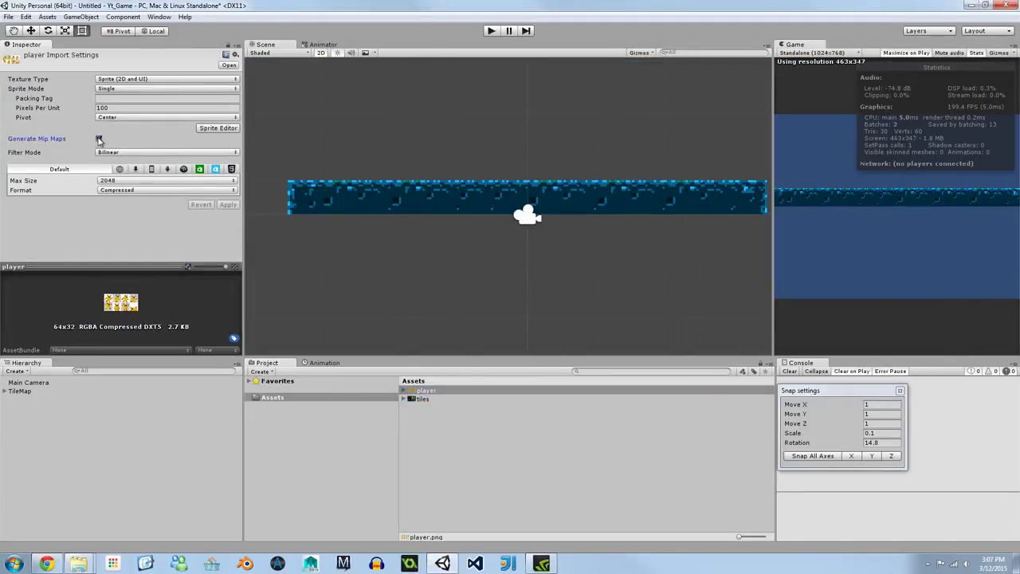
pyautogui.click(127, 107)
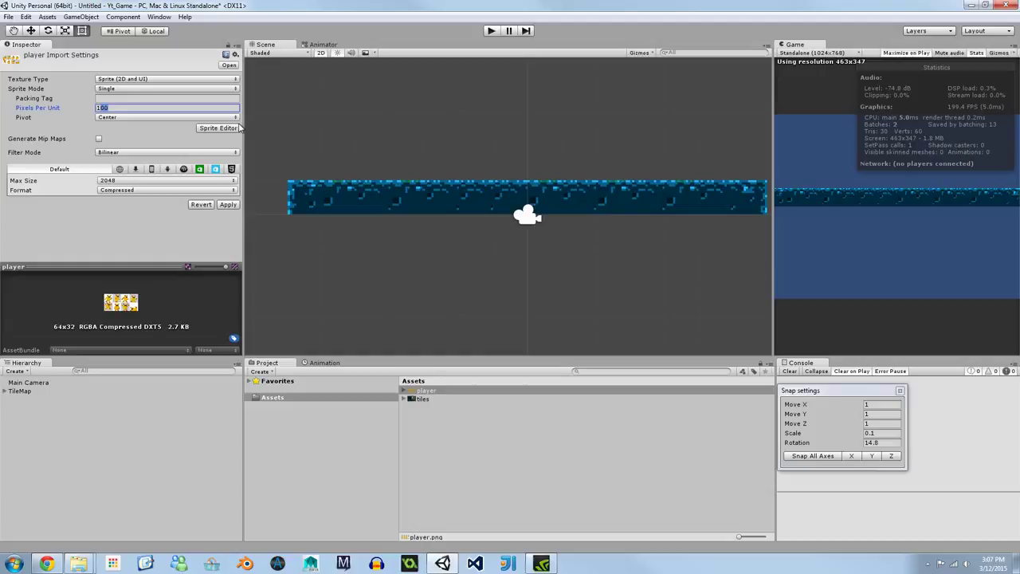
pyautogui.write('16')
pyautogui.click(111, 89)
pyautogui.click(132, 108)
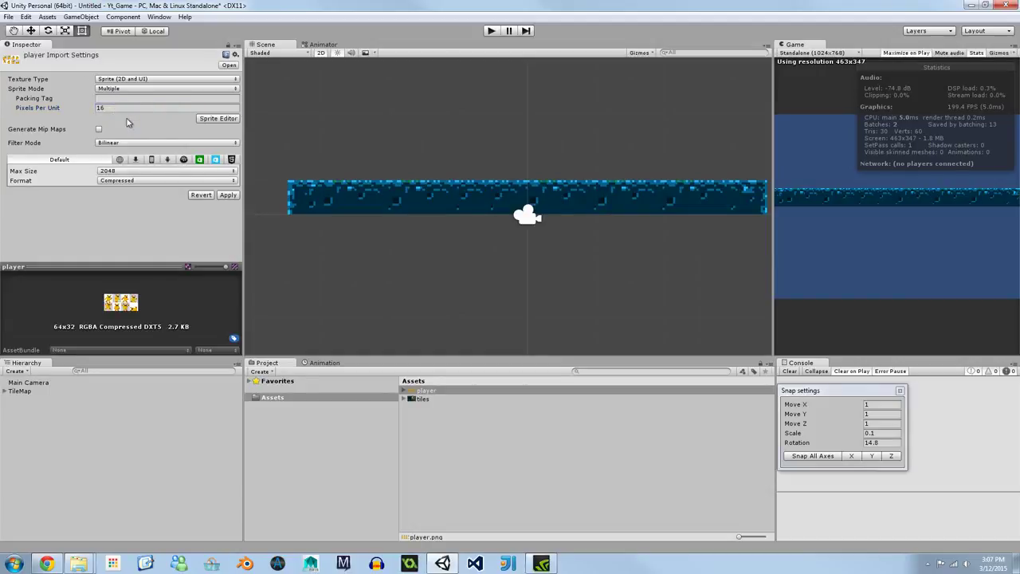
pyautogui.click(114, 145)
pyautogui.click(119, 152)
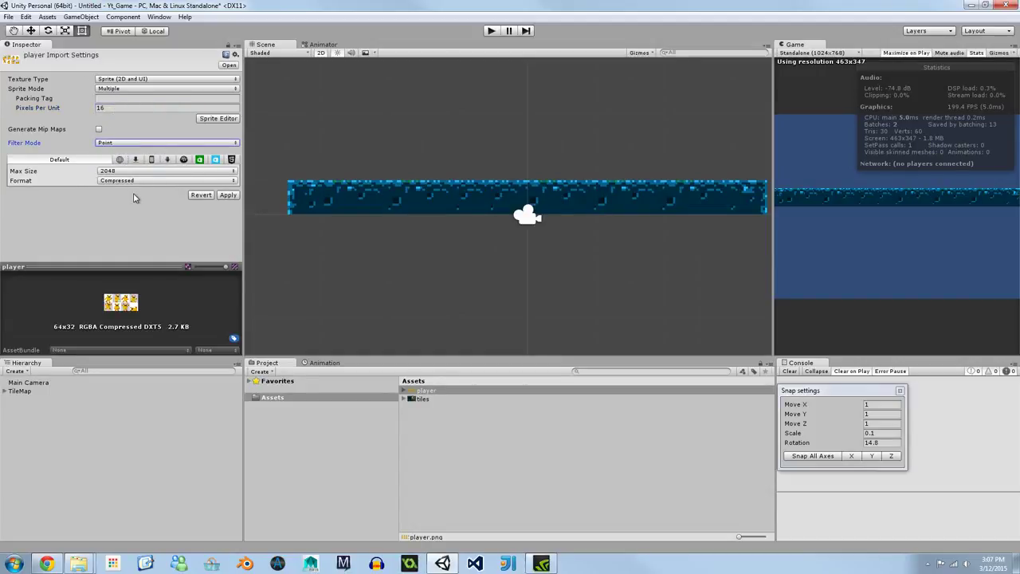
pyautogui.click(134, 182)
pyautogui.click(130, 216)
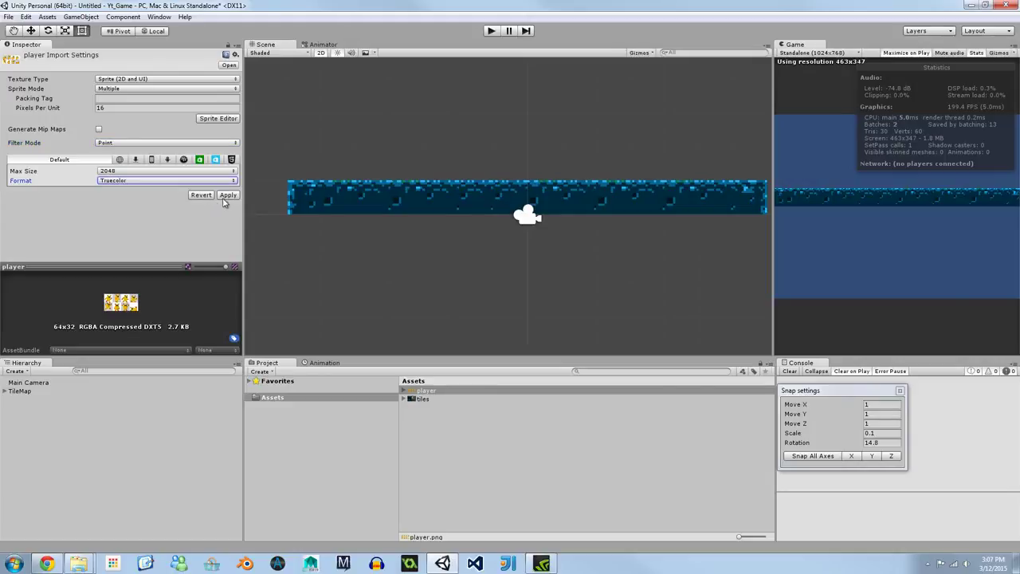
# - Apply the player import settings and choose Grid slicing in its Sprite Editor
pyautogui.click(228, 196)
pyautogui.click(226, 118)
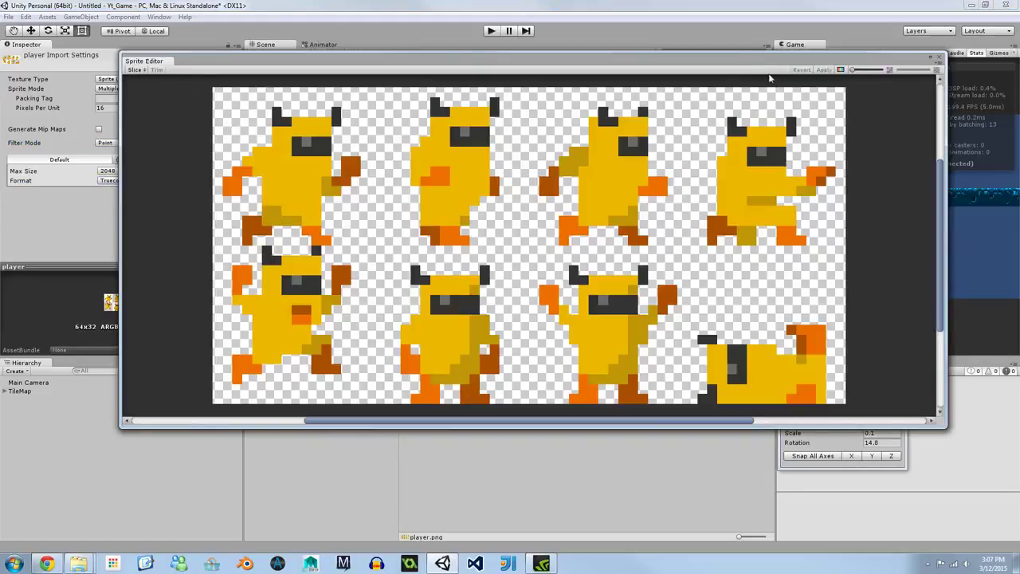
pyautogui.click(135, 70)
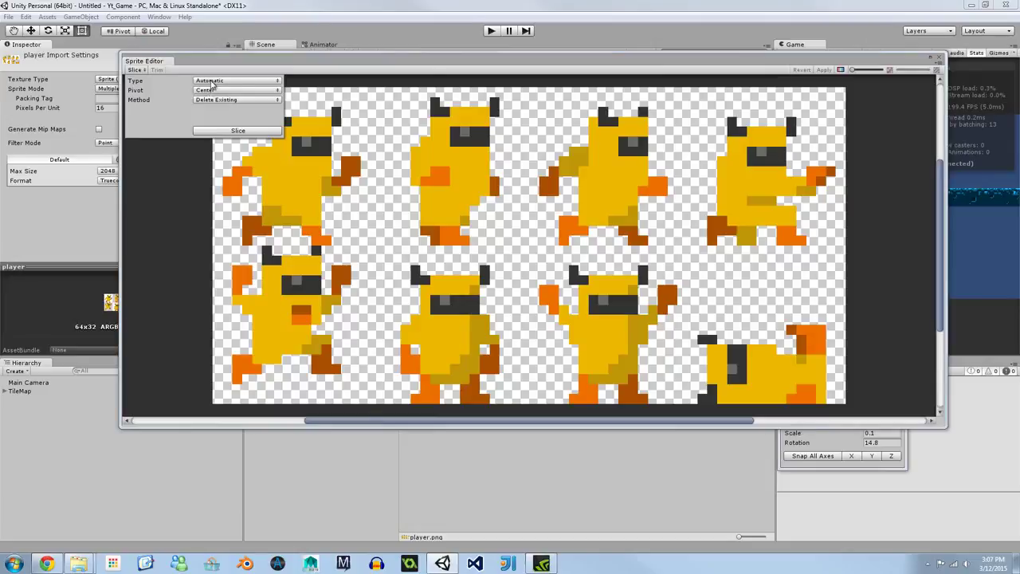
pyautogui.click(214, 81)
pyautogui.click(217, 103)
# - Slice the player sheet into 16×16 cells with Bottom pivots, check player_0, and close
pyautogui.click(204, 90)
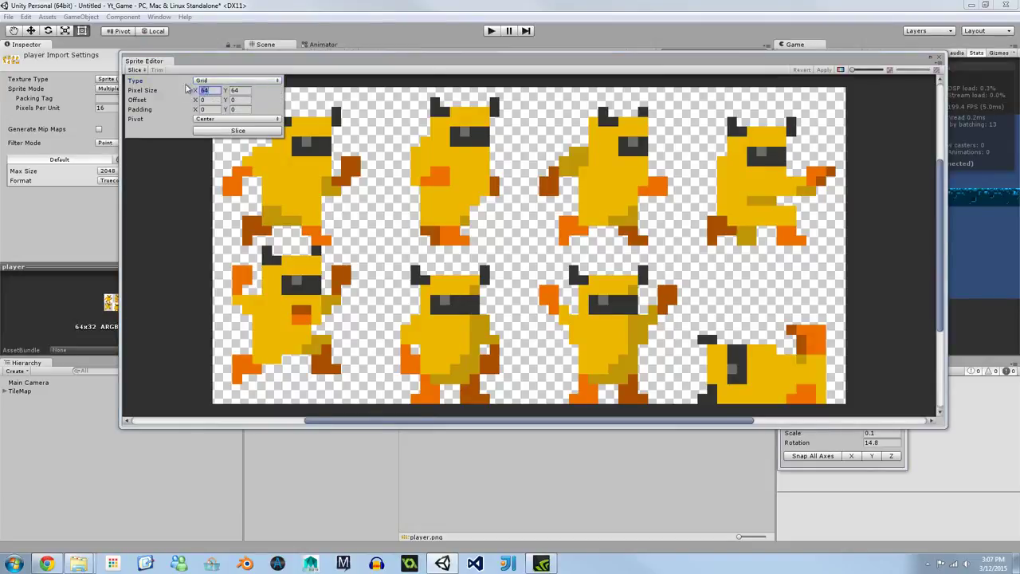
pyautogui.write('16')
pyautogui.press('Tab')
pyautogui.write('16')
pyautogui.click(211, 118)
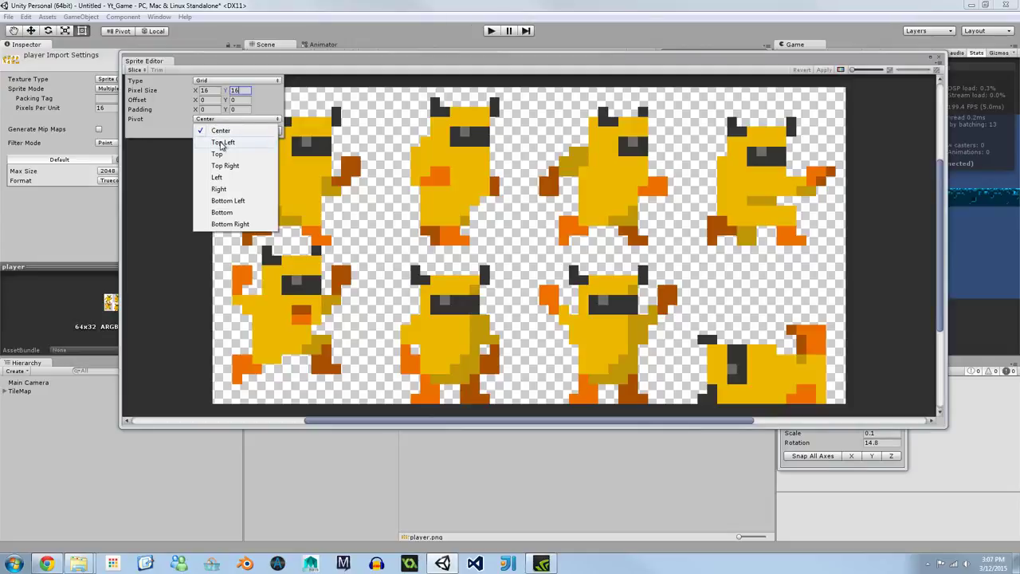
pyautogui.click(222, 212)
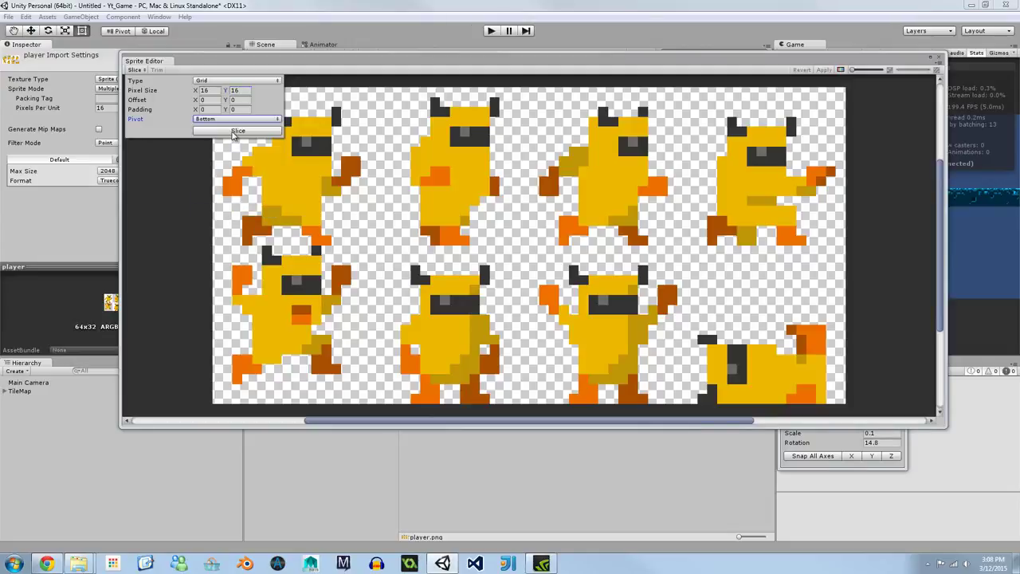
pyautogui.click(236, 130)
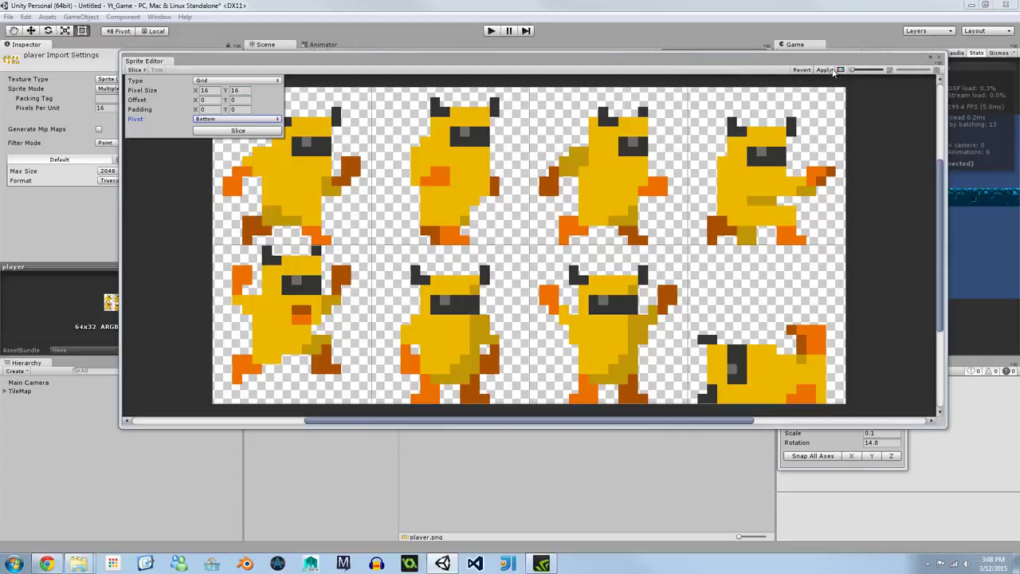
pyautogui.click(363, 165)
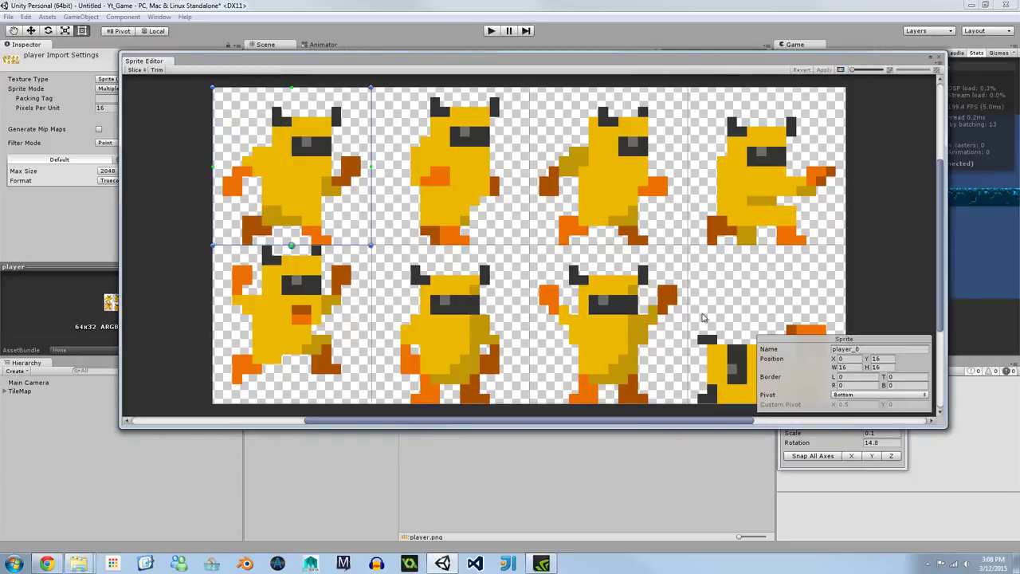
pyautogui.click(940, 59)
# - Drag the player_0 sprite into the scene just above the tile row
pyautogui.scroll(1, 544, 264)
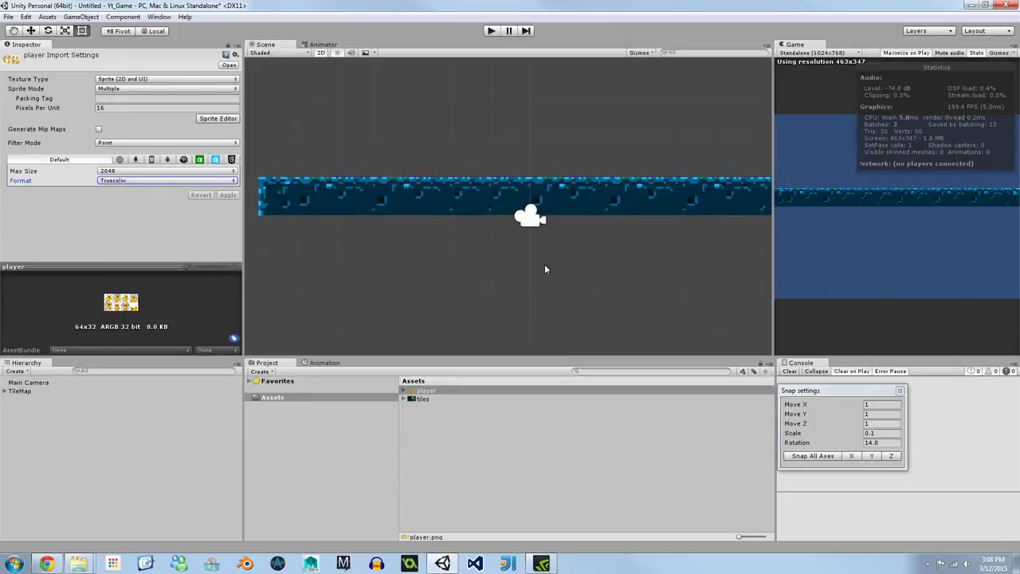
pyautogui.scroll(-2, 535, 258)
pyautogui.moveTo(455, 242); pyautogui.dragTo(446, 266, button='middle')
pyautogui.scroll(1, 470, 256)
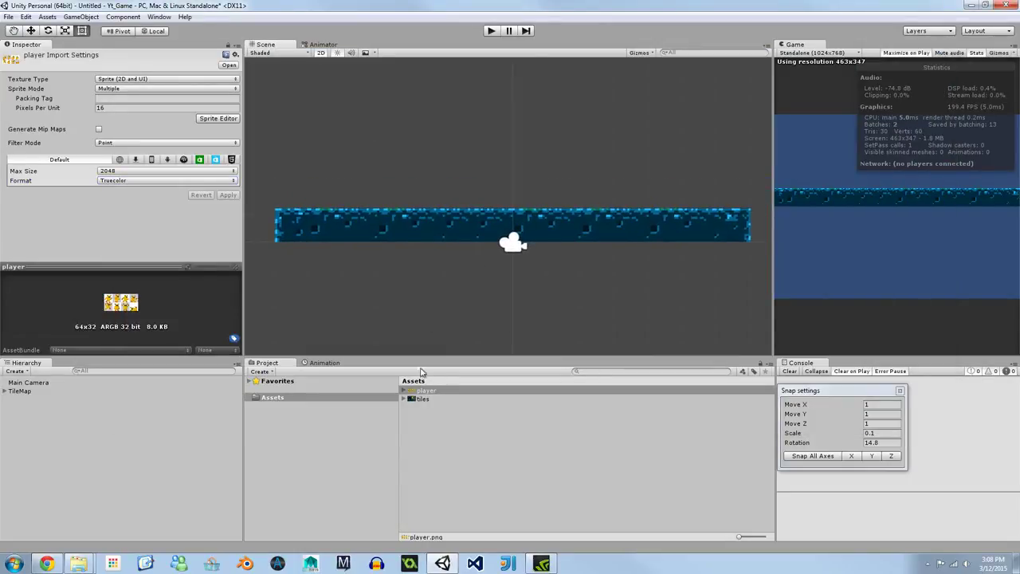
pyautogui.click(404, 390)
pyautogui.click(431, 399)
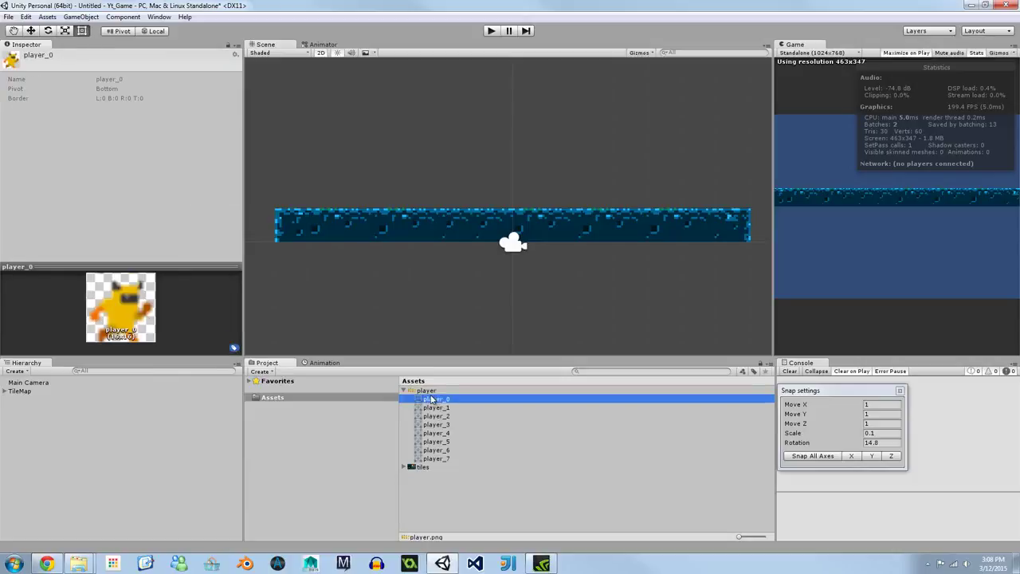
pyautogui.moveTo(431, 399); pyautogui.dragTo(374, 192)
# - Snap player_0 to the grid, deselect it, and enter Play mode
pyautogui.scroll(2, 450, 191)
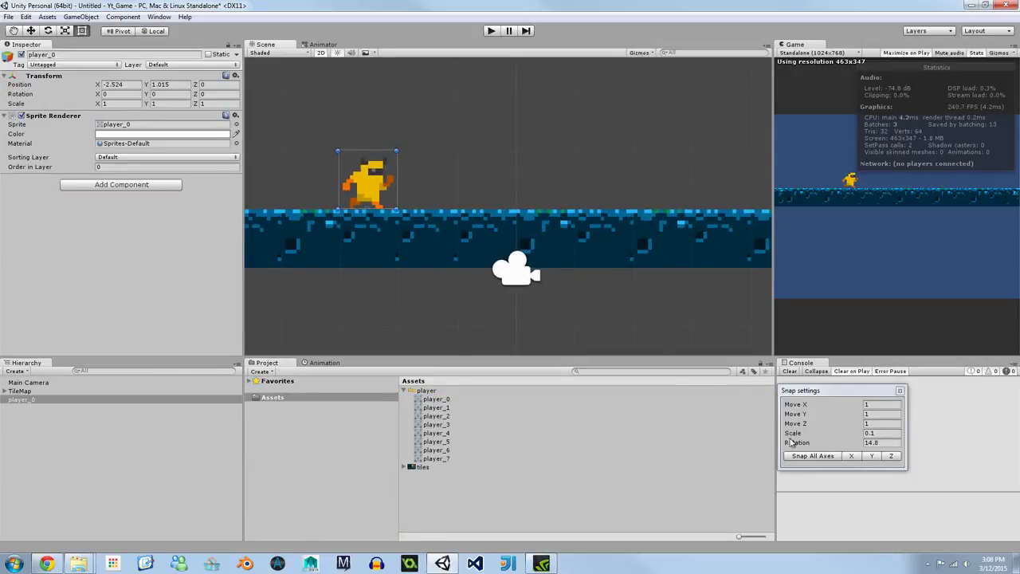
pyautogui.click(811, 456)
pyautogui.click(438, 165)
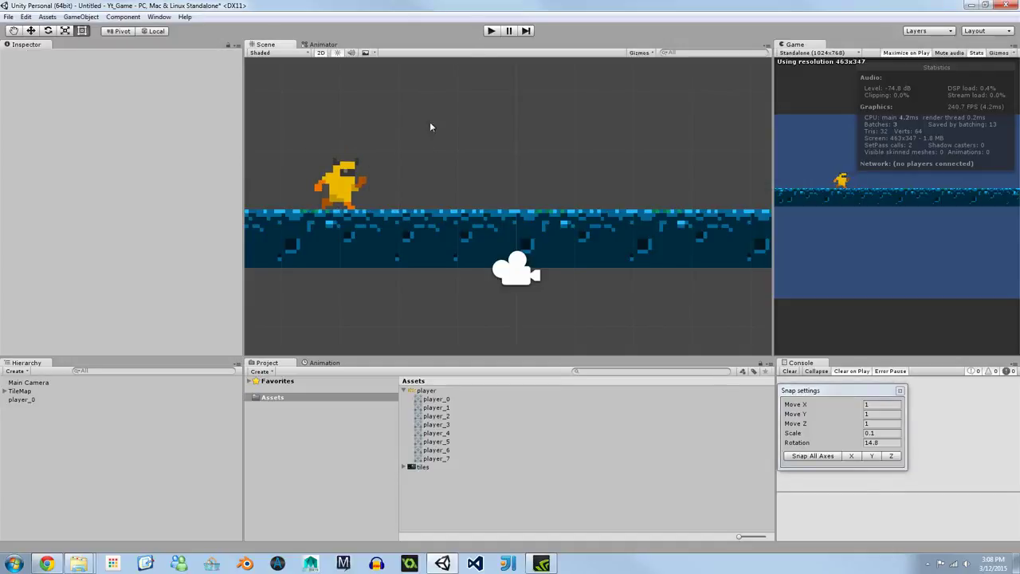
pyautogui.hotkey('ctrl', 'p')
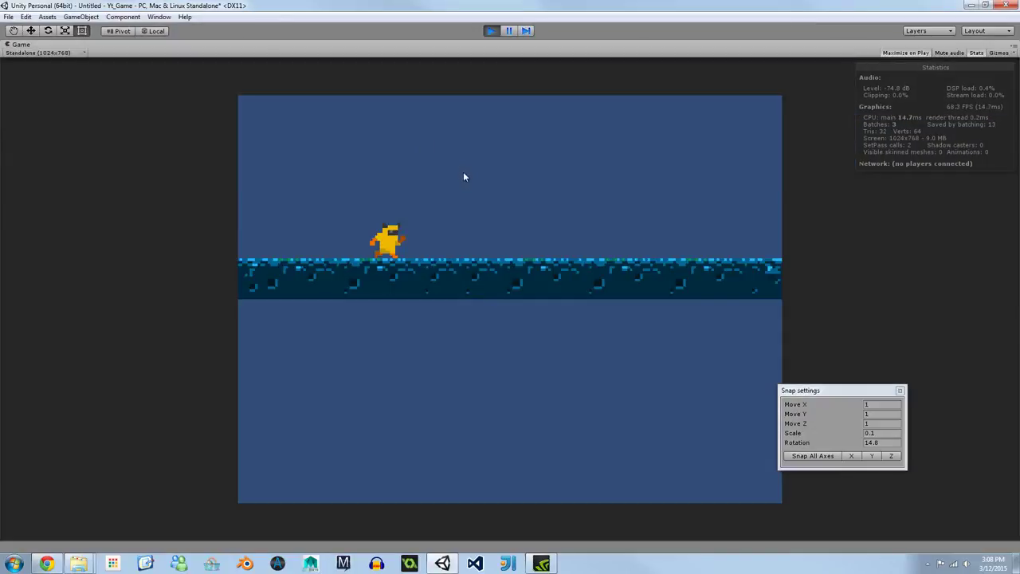
# - Exit Play mode and select the player_0 object in the scene
pyautogui.hotkey('ctrl', 'p')
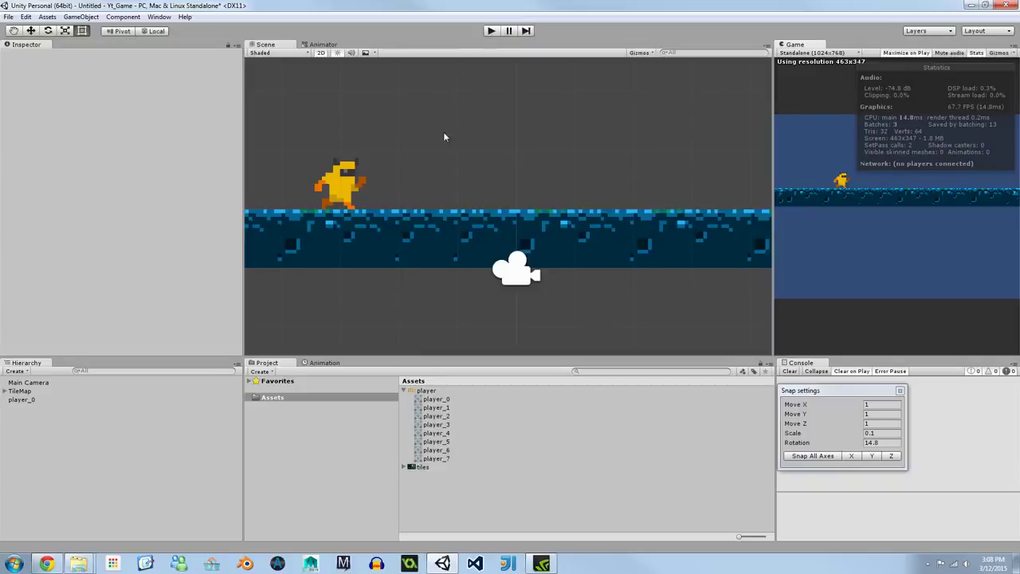
pyautogui.scroll(3, 493, 171)
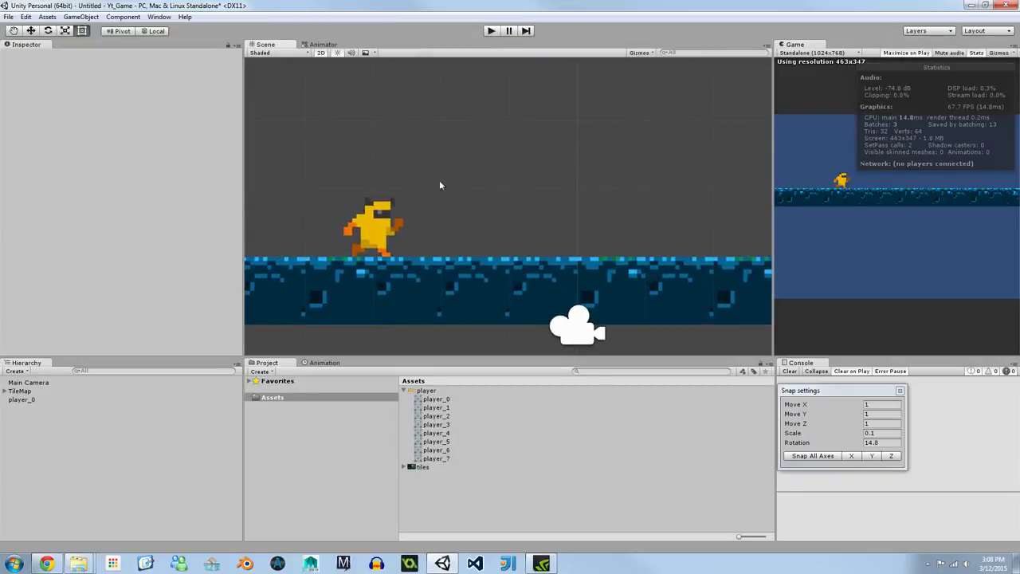
pyautogui.scroll(-3, 402, 207)
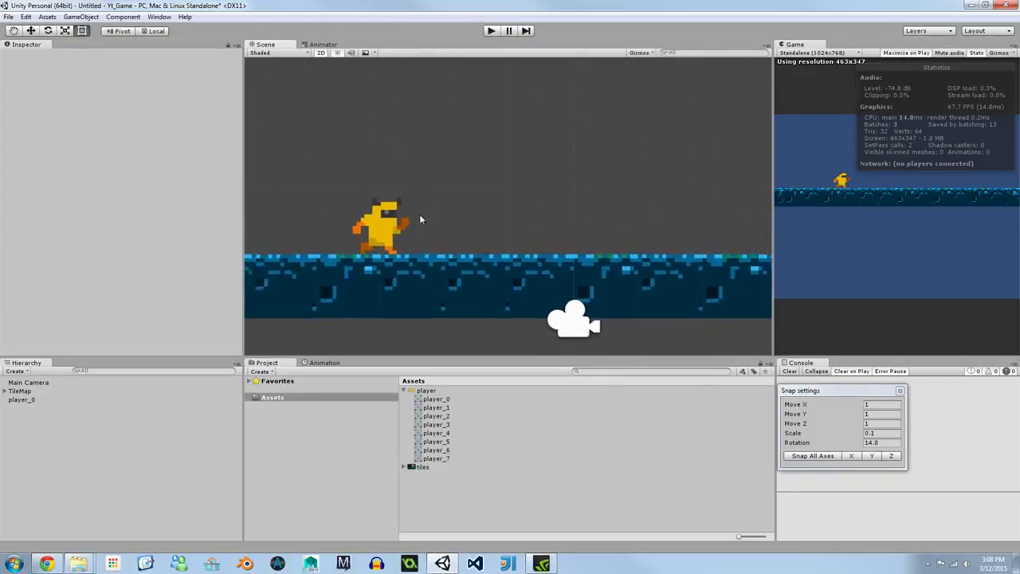
pyautogui.scroll(-3, 420, 209)
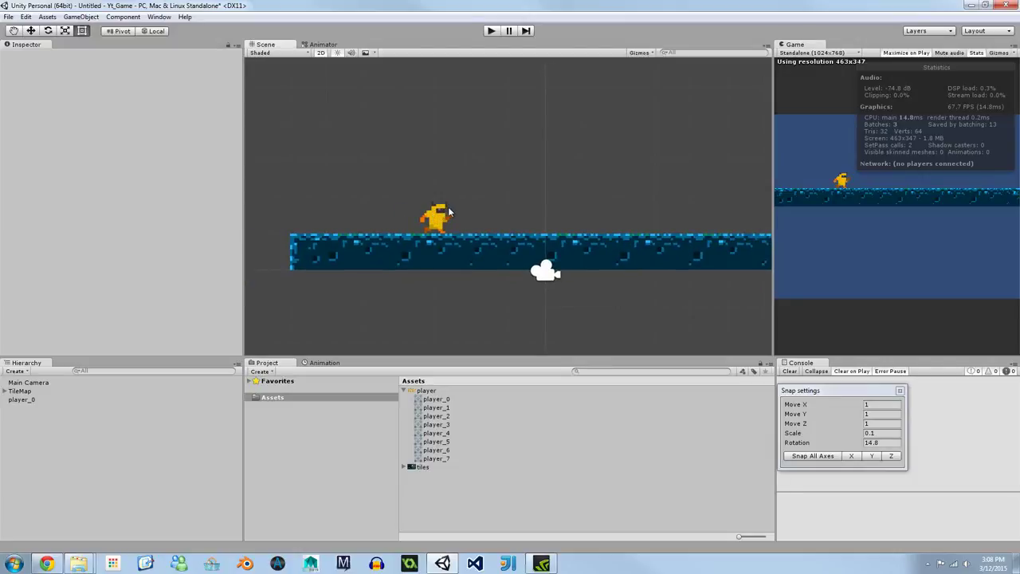
pyautogui.scroll(2, 449, 211)
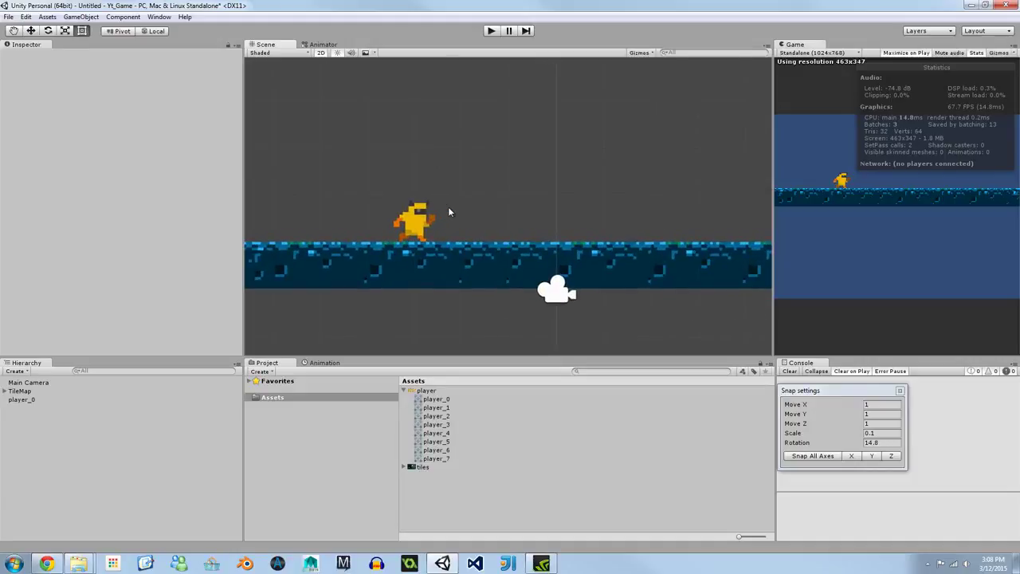
pyautogui.scroll(2, 505, 220)
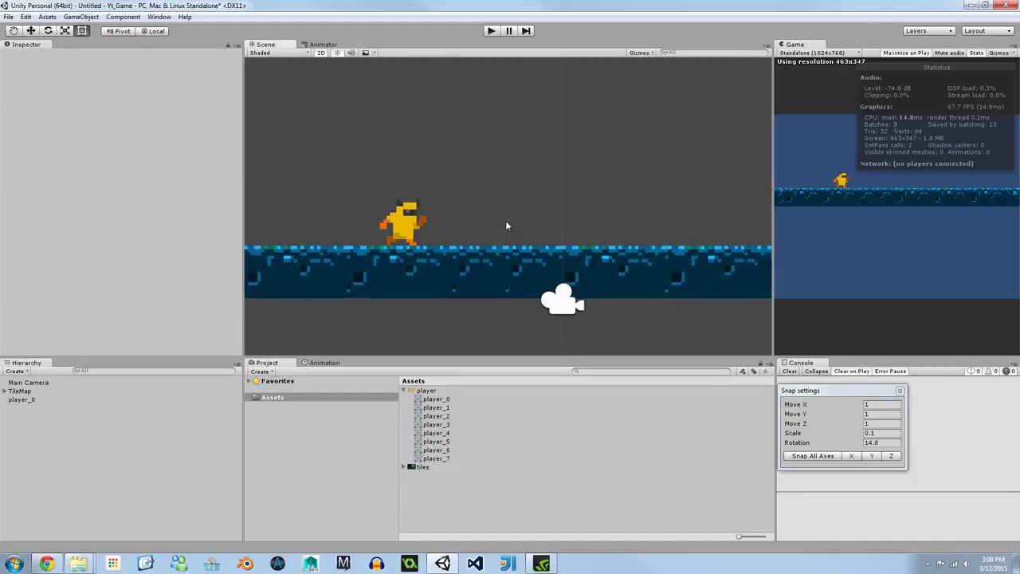
pyautogui.click(389, 231)
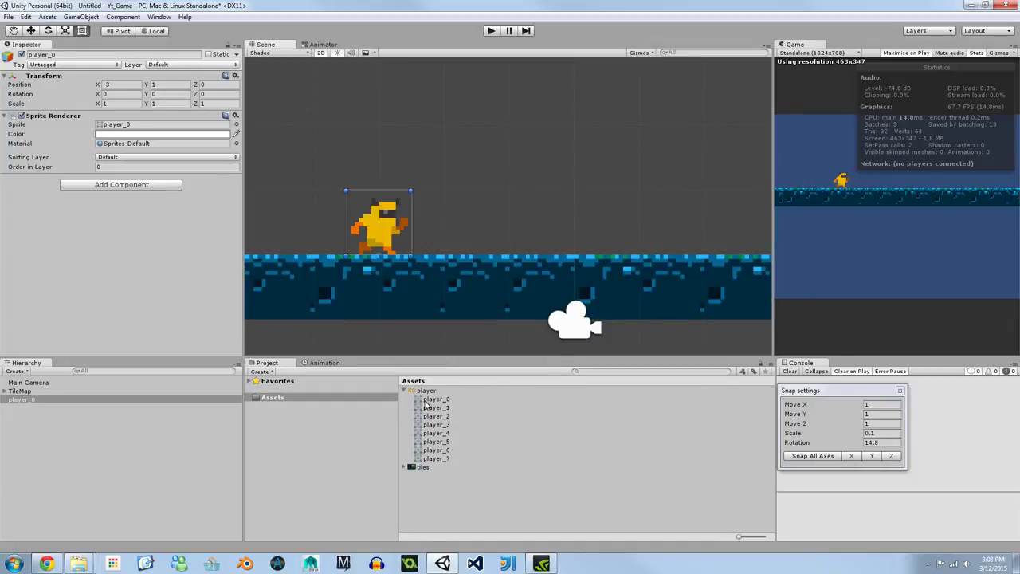
# - Review the tiles sheet's slices in the Sprite Editor, then close it
pyautogui.click(444, 467)
pyautogui.click(217, 119)
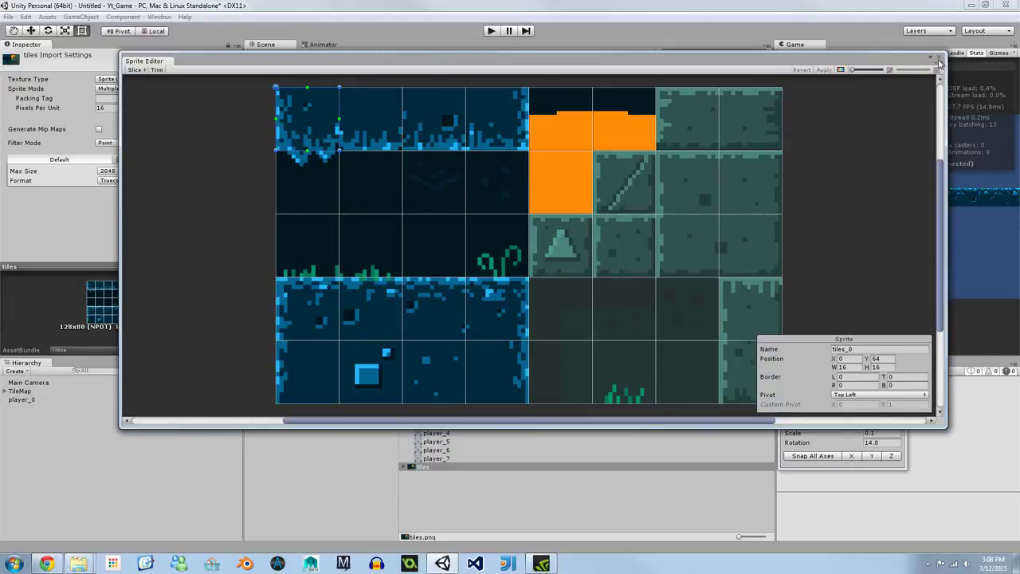
pyautogui.click(938, 58)
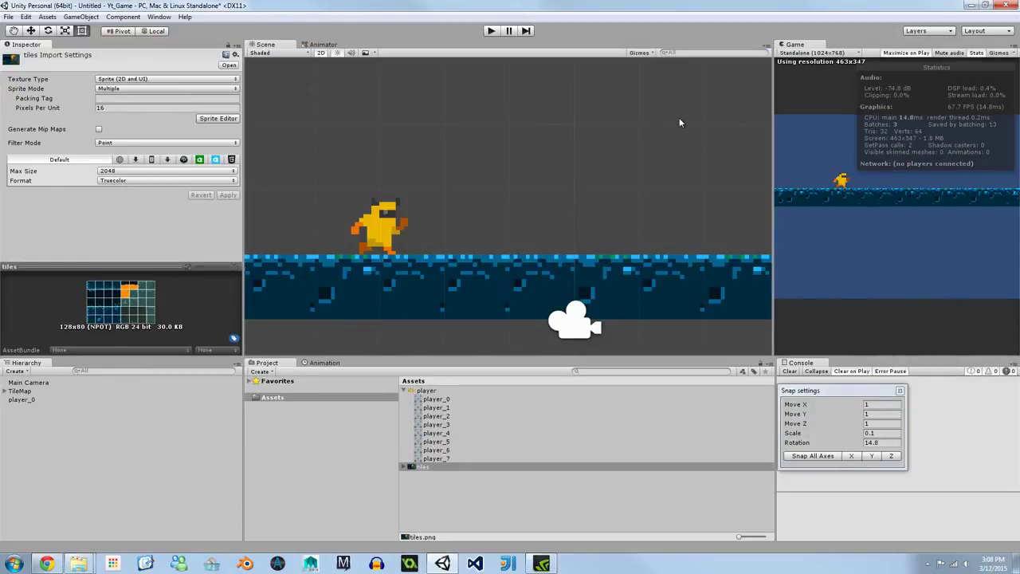
pyautogui.scroll(-3, 516, 167)
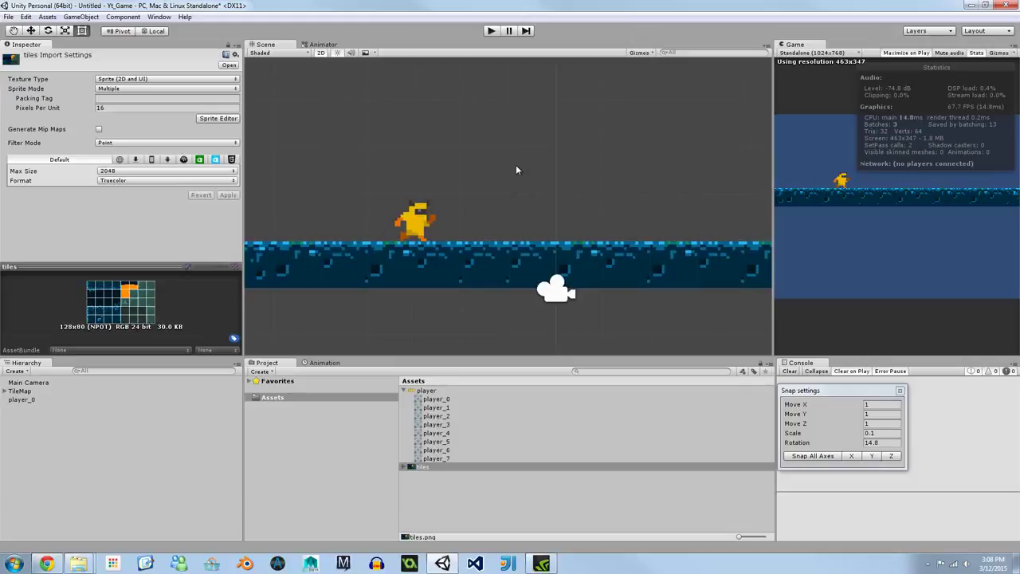